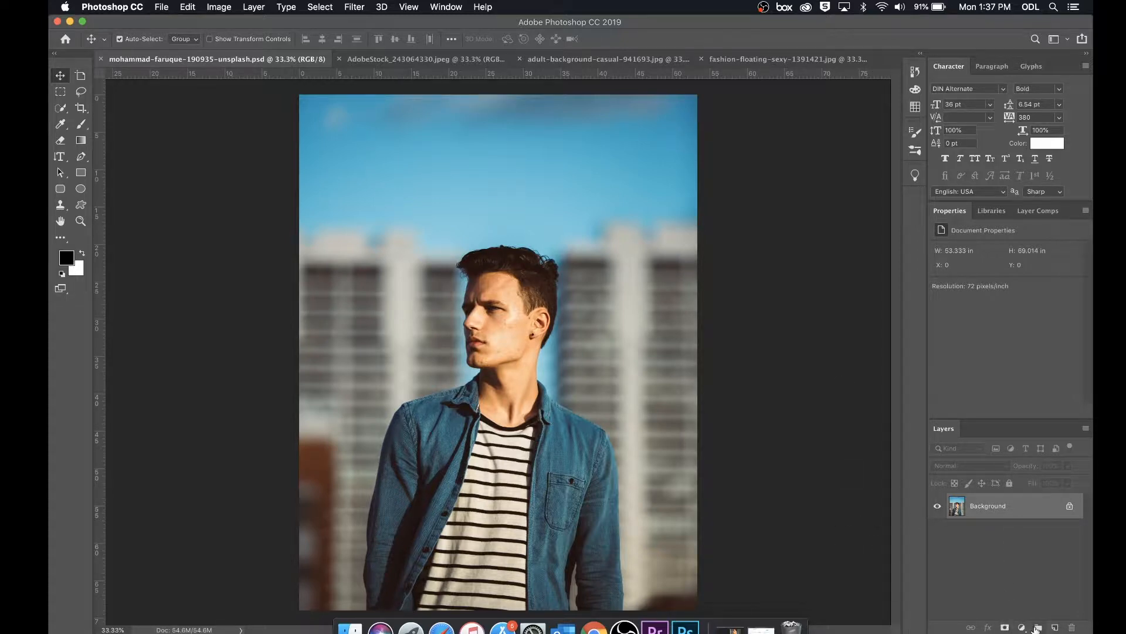
- Add a blank layer above the portrait's Background and activate the Spot Healing Brush for retouching the face
left_click(1055, 627)
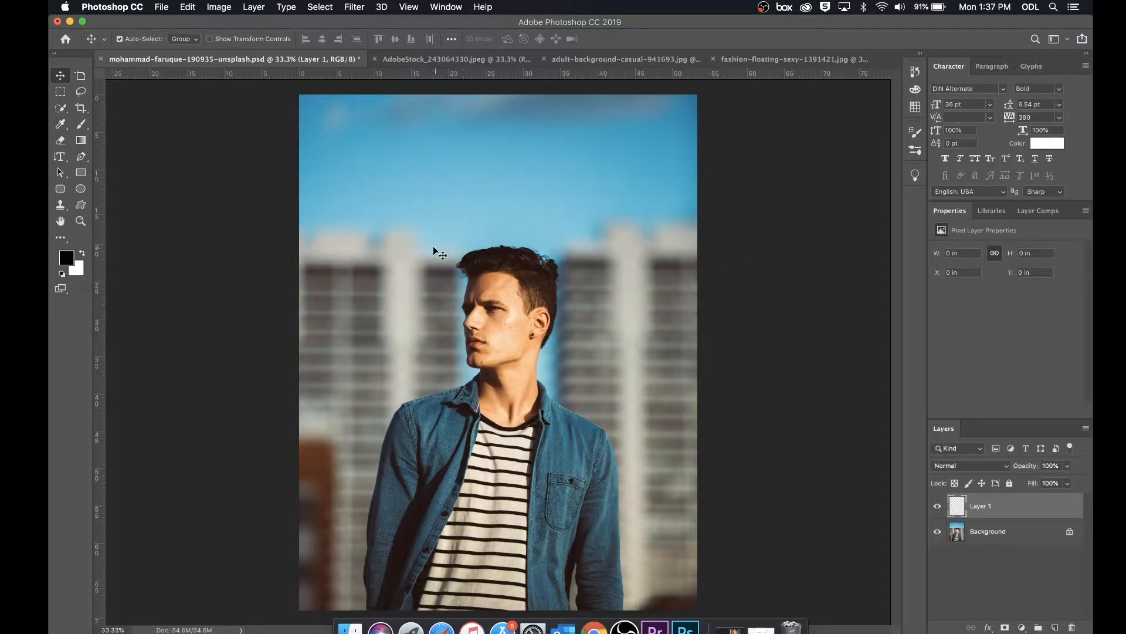
key("j")
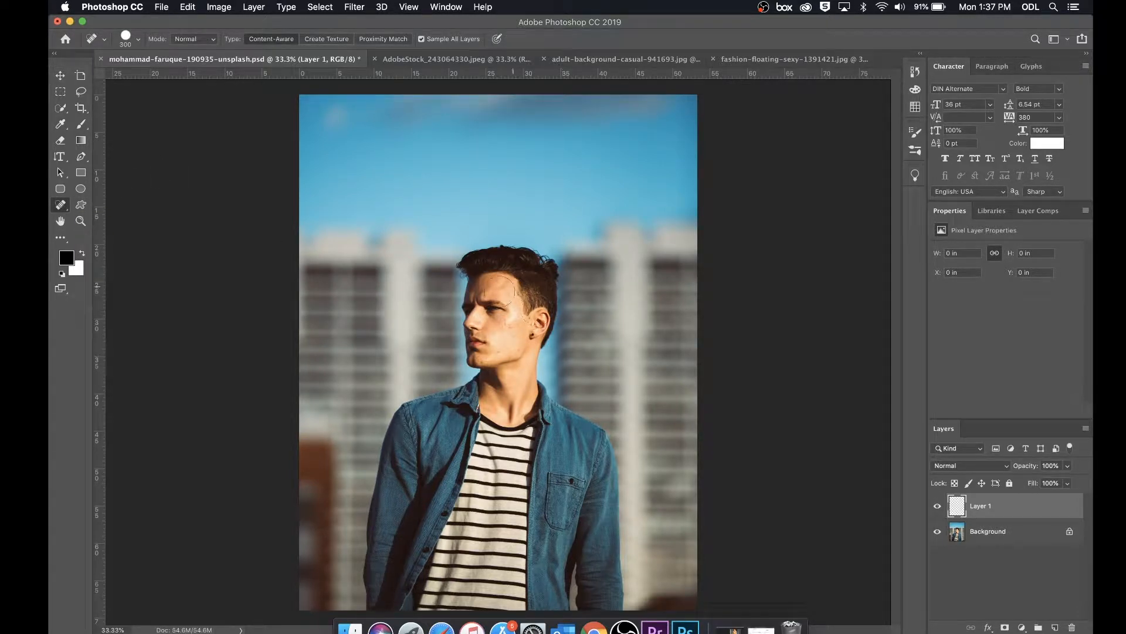
scroll(510, 332, "up", 2)
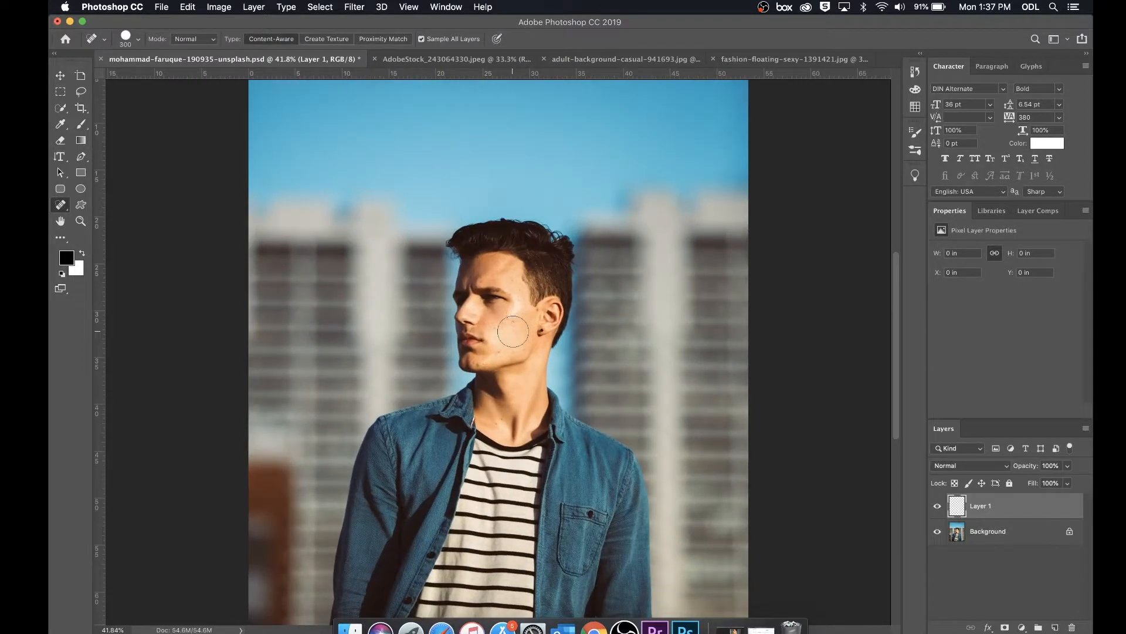
scroll(513, 332, "up", 4)
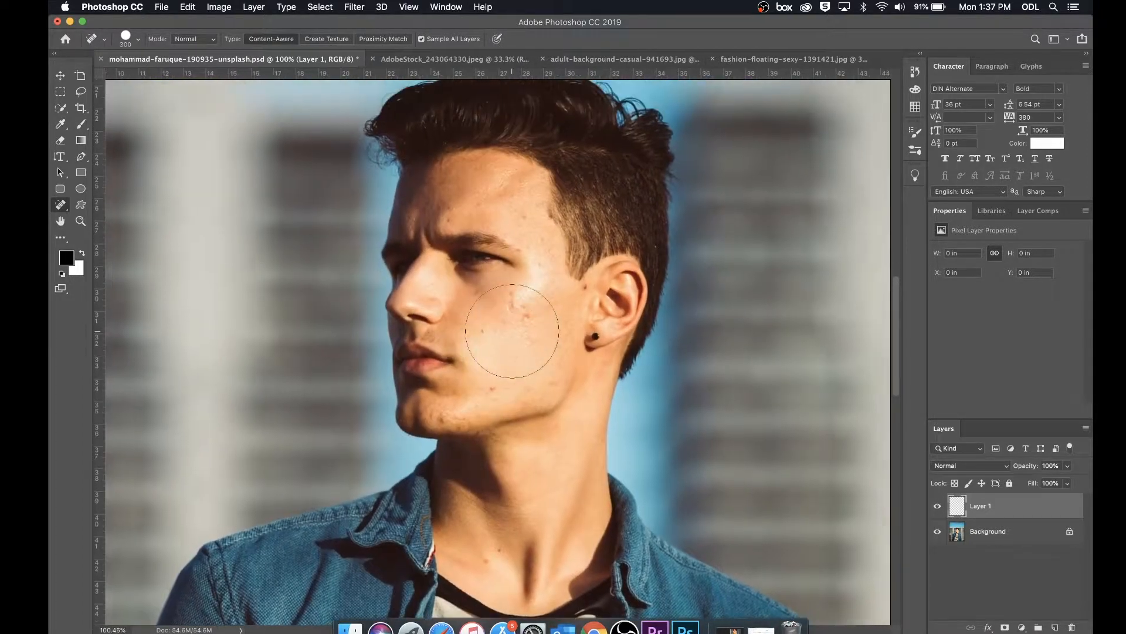
scroll(511, 334, "up", 2)
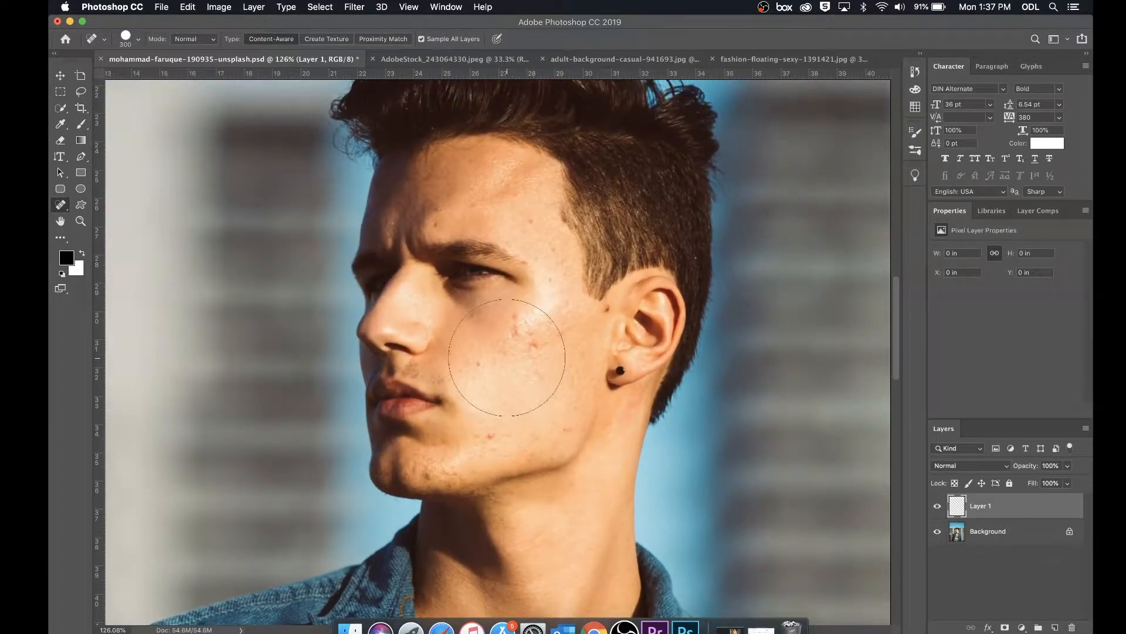
- Reduce the Spot Healing Brush to 70 px and remove the blemish on the man's lower cheek near the mouth
key("bracketleft")
key("bracketleft")
key("bracketleft")
key("bracketleft")
key("bracketleft")
key("bracketleft")
key("bracketleft")
key("bracketleft")
key("bracketleft")
key("bracketleft")
key("bracketright")
key("bracketright")
key("bracketright")
key("bracketright")
key("bracketleft")
key("bracketleft")
key("bracketleft")
left_click(489, 437)
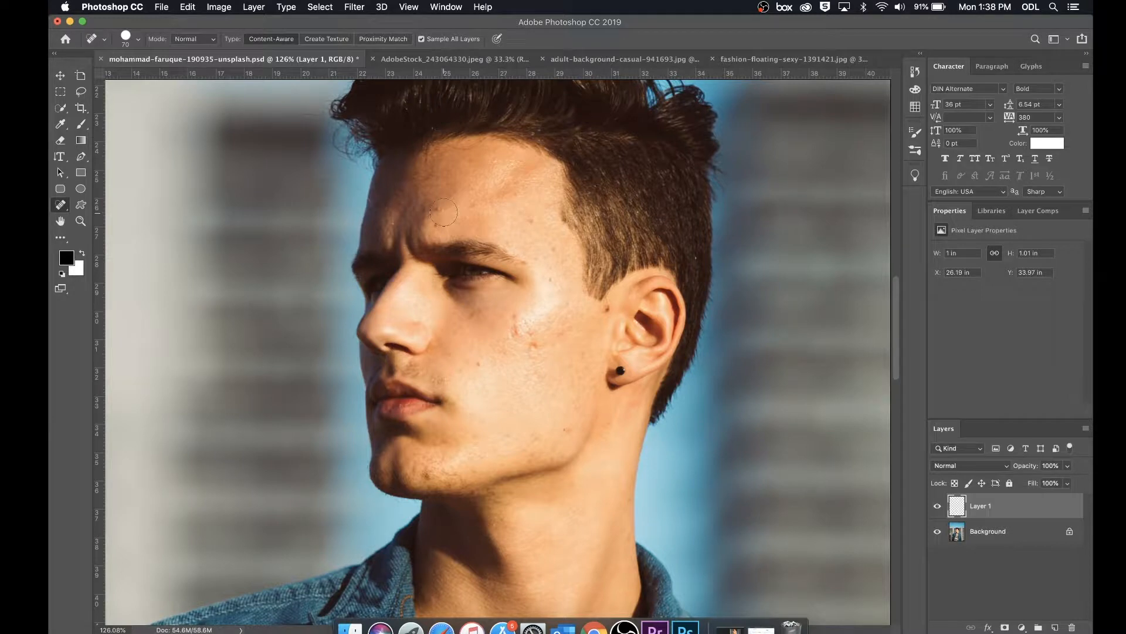
- Heal the remaining small blemishes on the forehead, cheek, jaw and temple with a 50 px Spot Healing Brush
key("bracketleft")
left_click(435, 210)
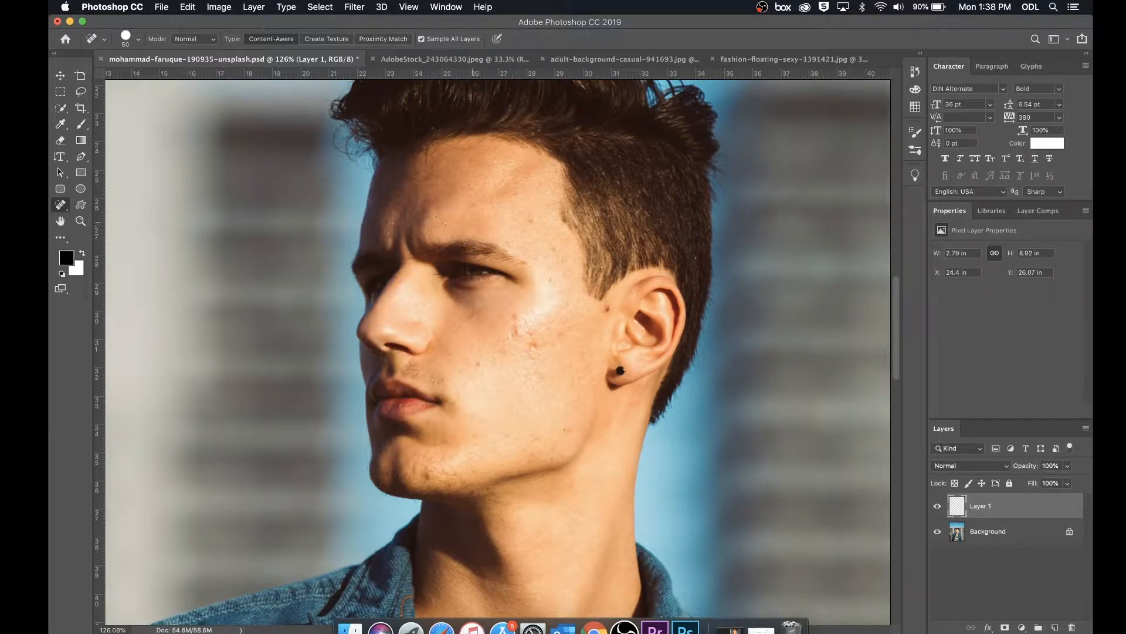
mouse_move(536, 330)
left_mouse_down()
mouse_move(528, 343)
mouse_move(525, 335)
mouse_move(537, 340)
left_mouse_up()
left_click(566, 434)
left_click(531, 223)
left_click(587, 335)
- Remove the black earring from the earlobe with the Spot Healing Brush and clean up the leftover marks
scroll(621, 370, "up", 3)
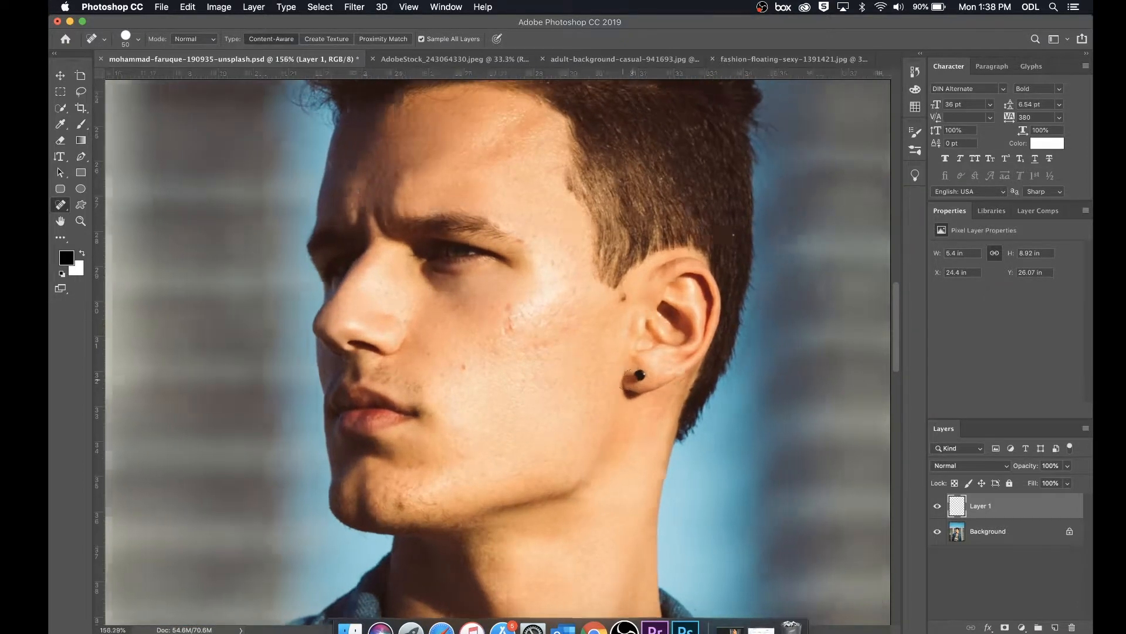
scroll(621, 376, "up", 4)
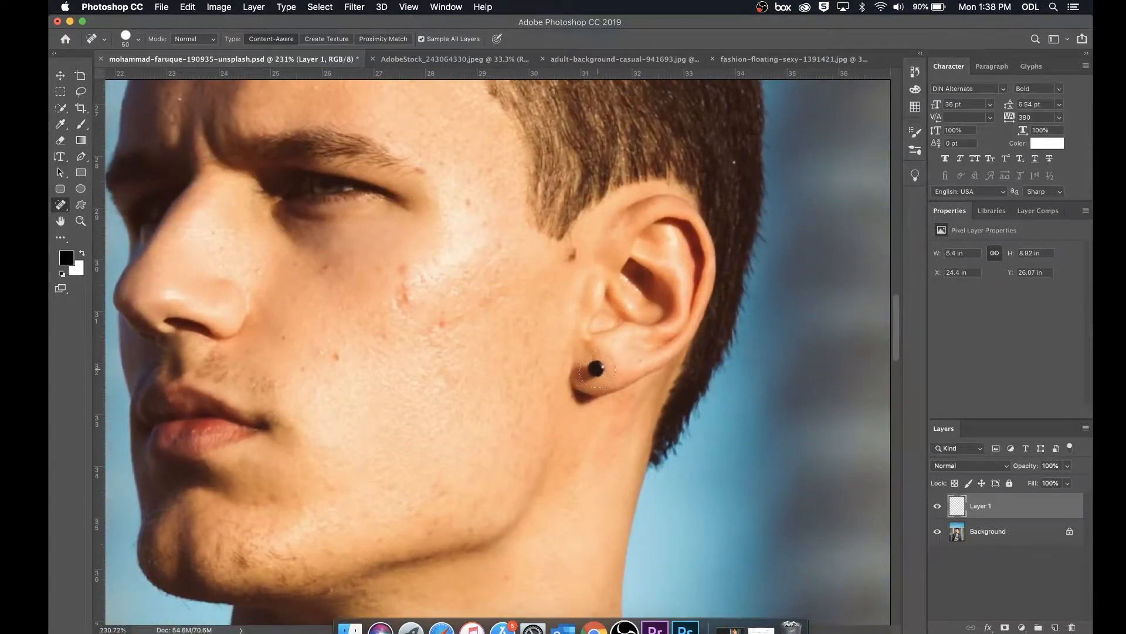
mouse_move(597, 368)
left_mouse_down()
mouse_move(580, 373)
mouse_move(593, 369)
left_mouse_up()
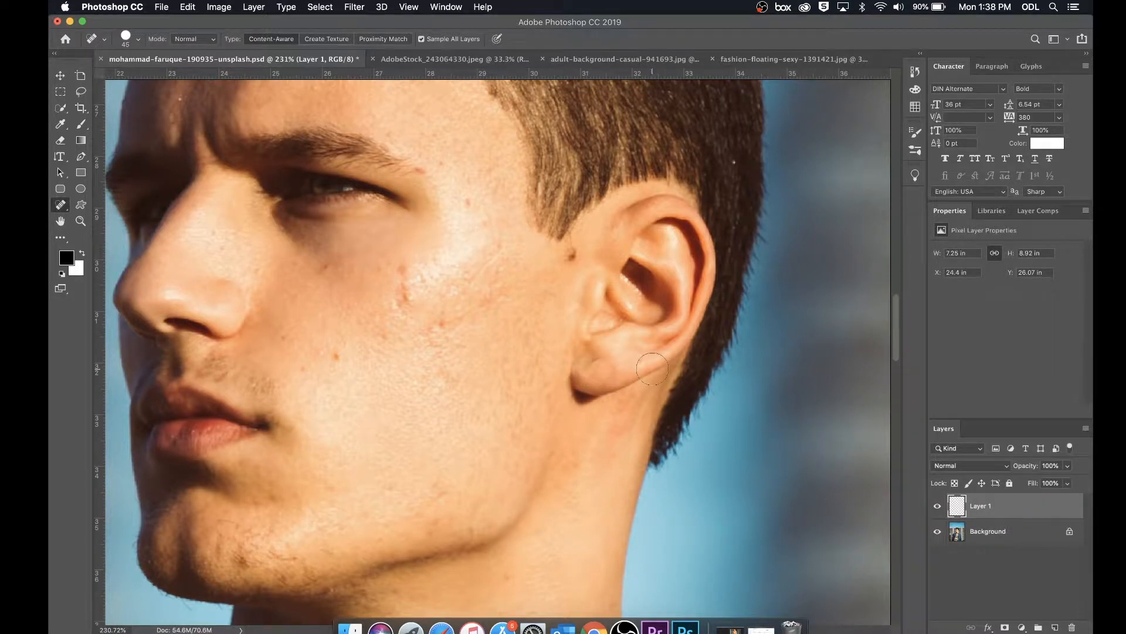
left_click(597, 364)
scroll(593, 363, "down", 1)
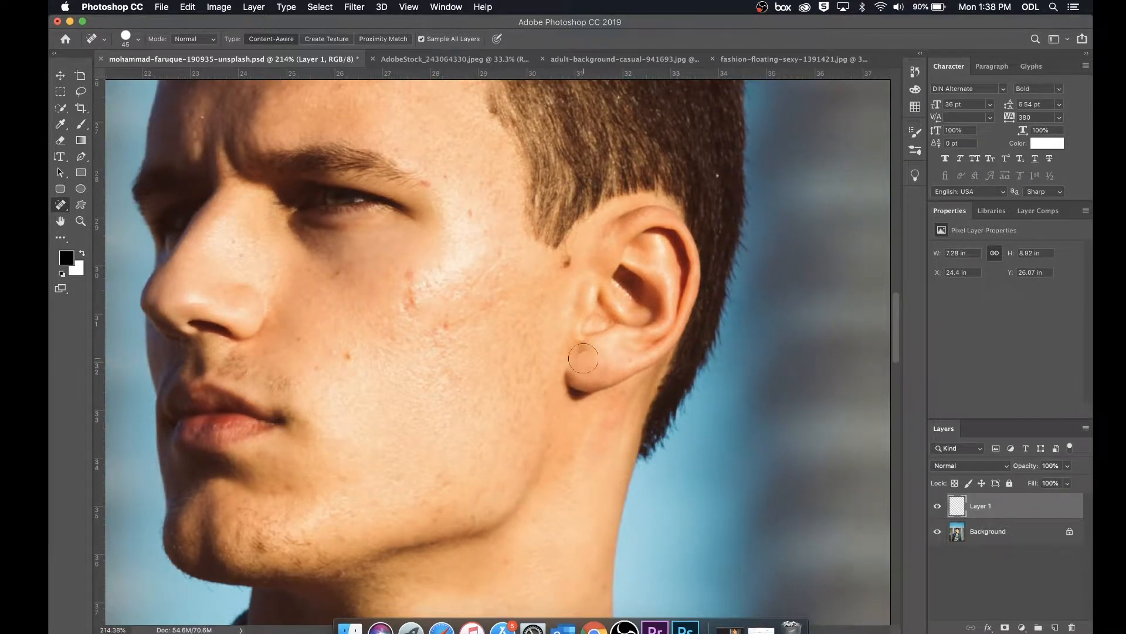
scroll(611, 363, "down", 1)
scroll(611, 363, "down", 10)
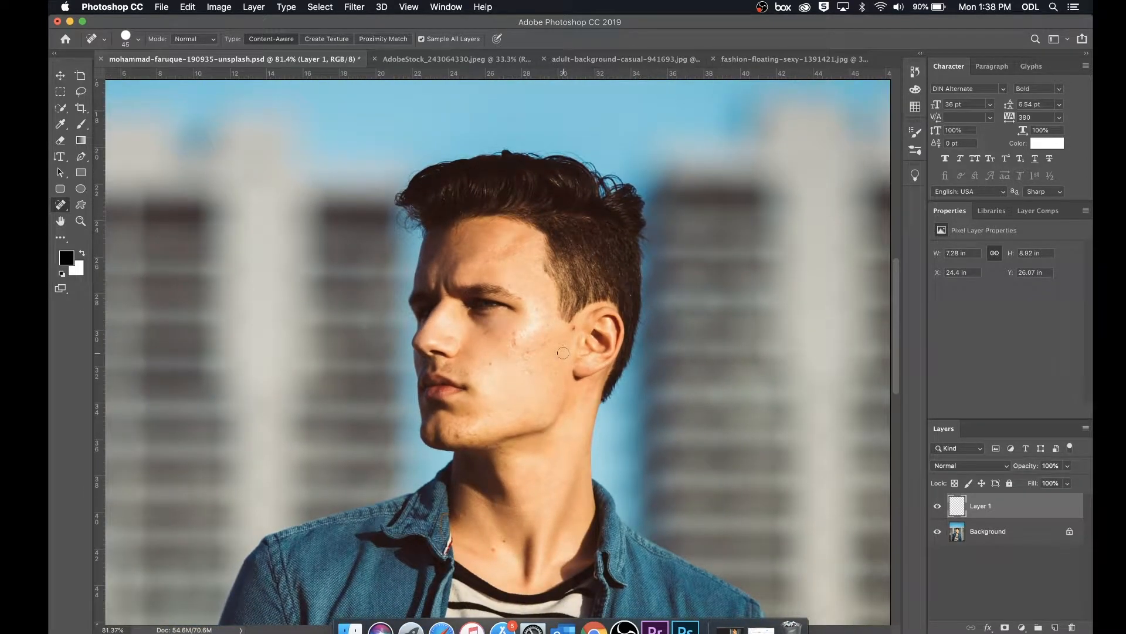
- Hide and show Layer 1 again to compare the original face with the retouched version
key("v")
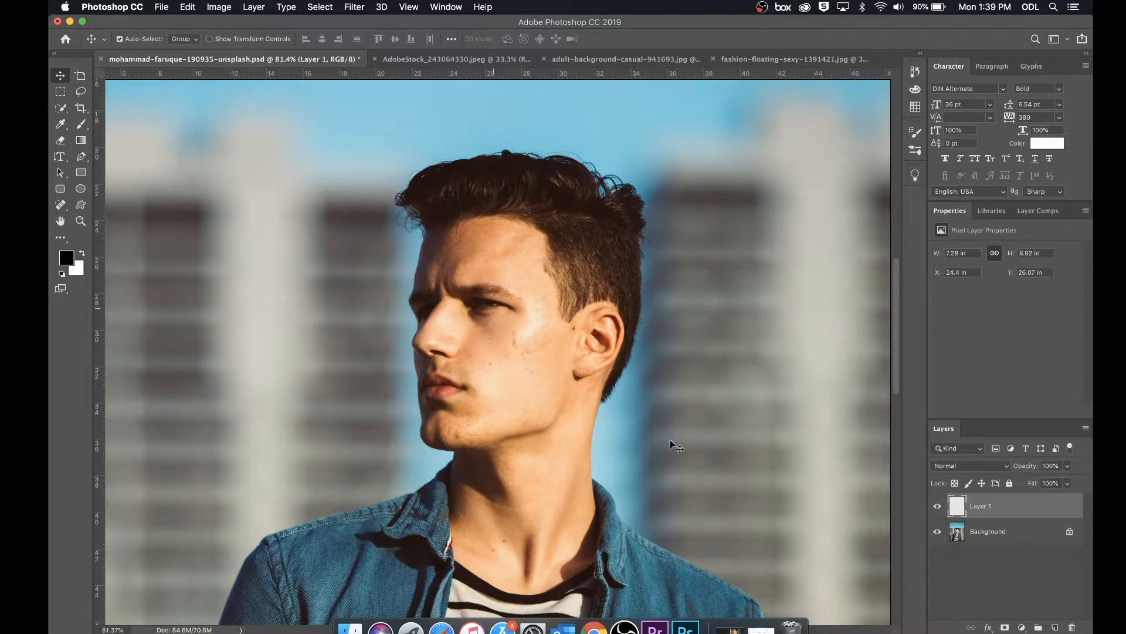
left_click(938, 508)
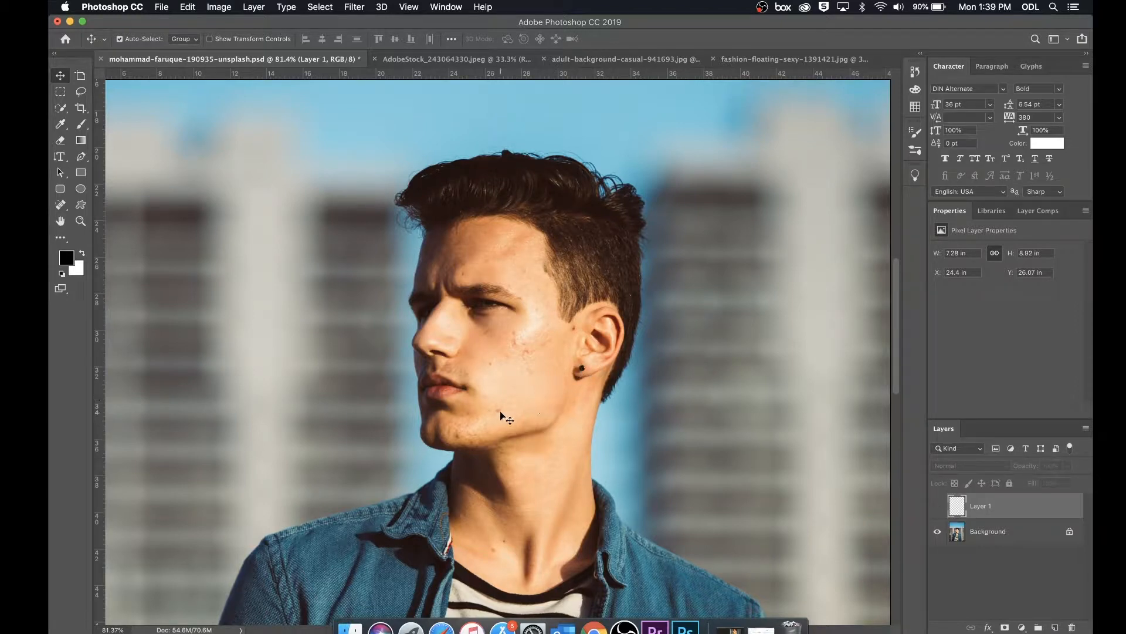
left_click(938, 508)
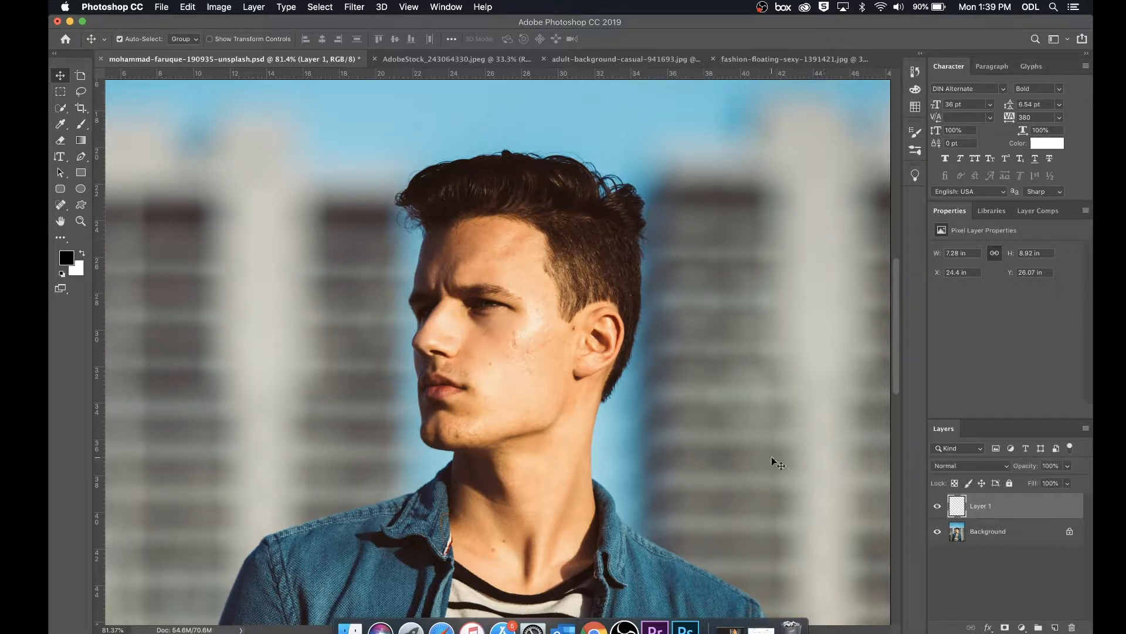
- Erase the healed patch over the earlobe on Layer 1 with an 80 px Eraser to restore the earring
scroll(587, 368, "up", 3)
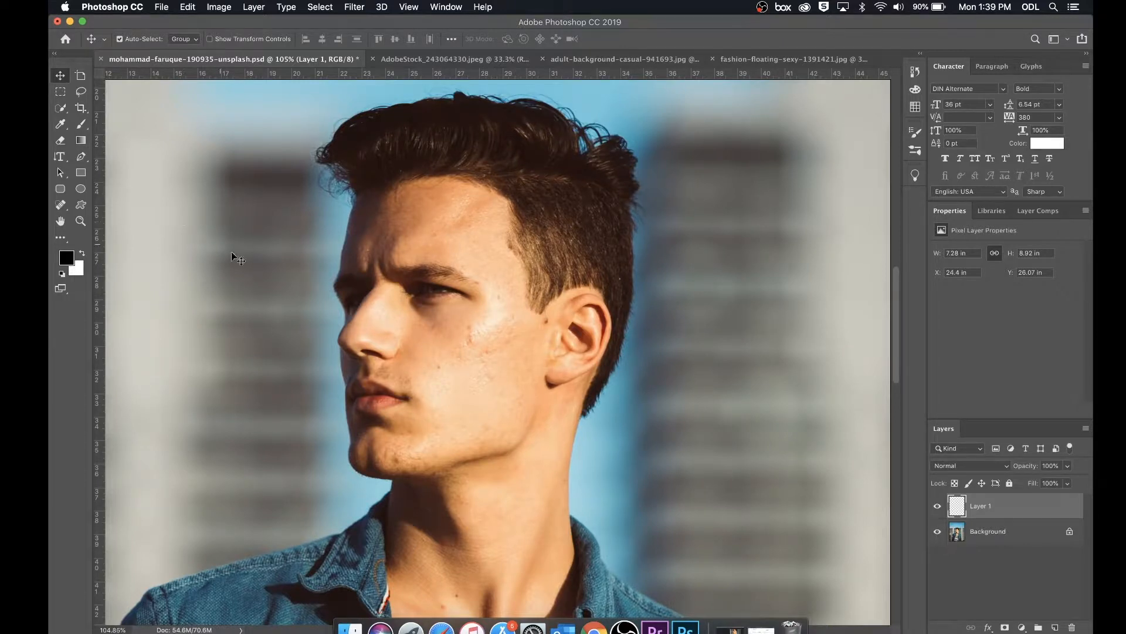
left_click(61, 140)
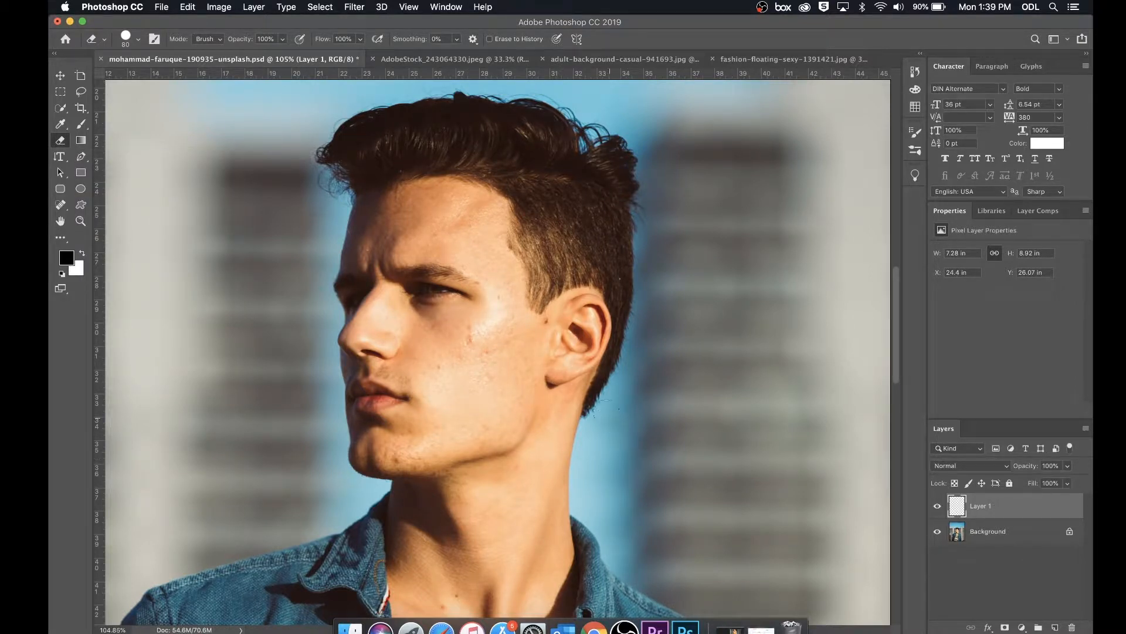
left_click_drag(554, 368, 564, 371)
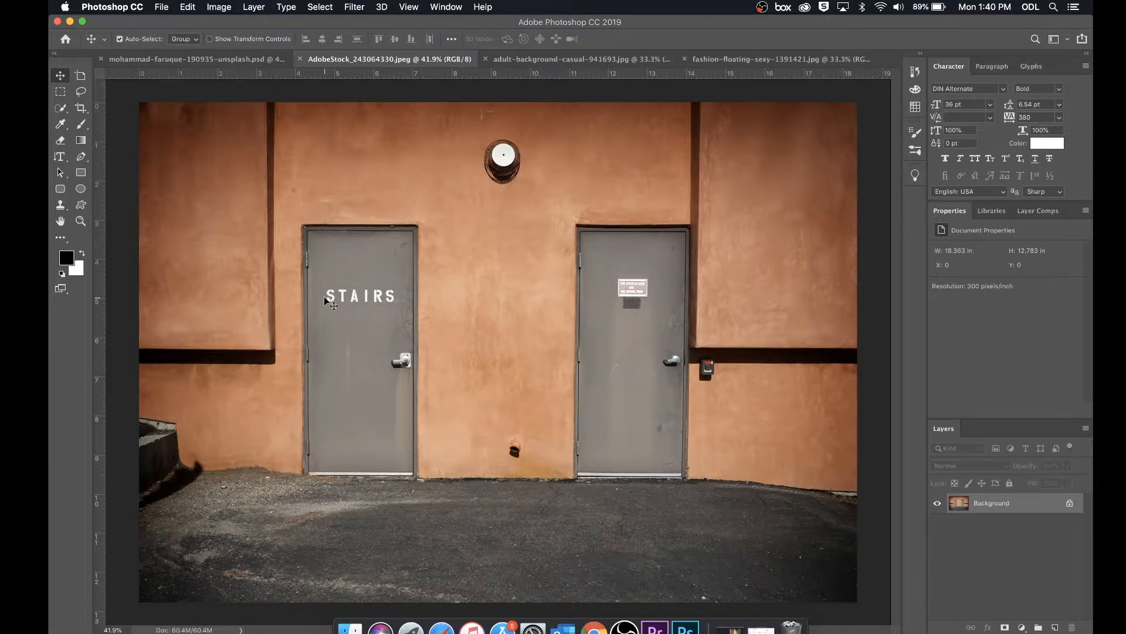
- Remove the STAIRS lettering from the left door in AdobeStock_243064330.jpeg by cloning clean door surface from below with the Clone Stamp
key("s")
scroll(354, 308, "up", 2)
scroll(354, 307, "right", 2)
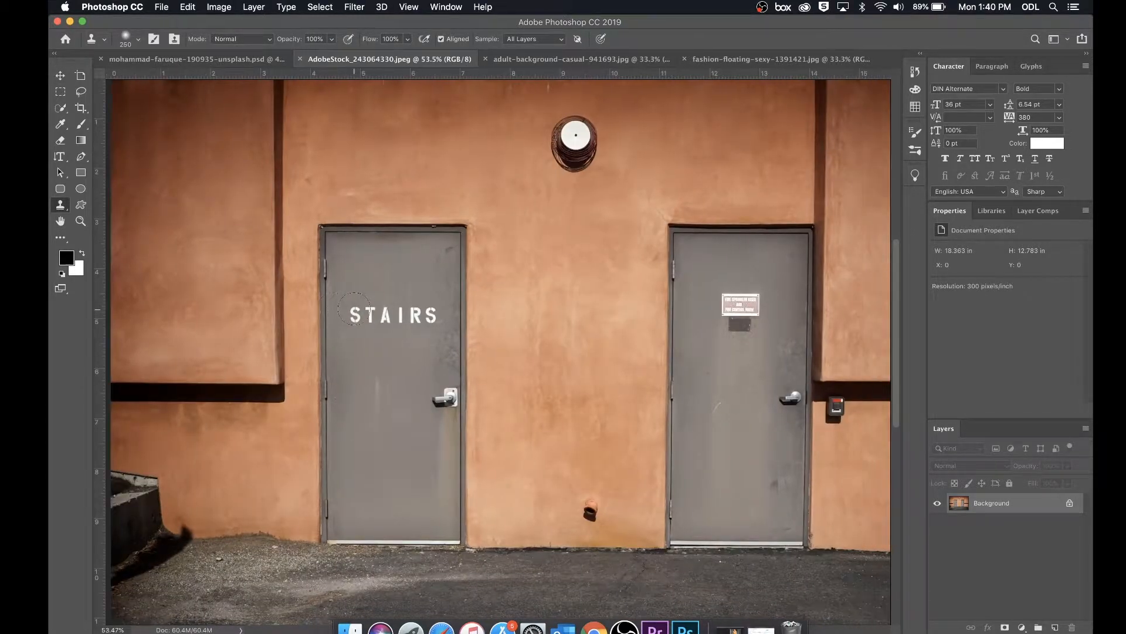
scroll(355, 318, "up", 3)
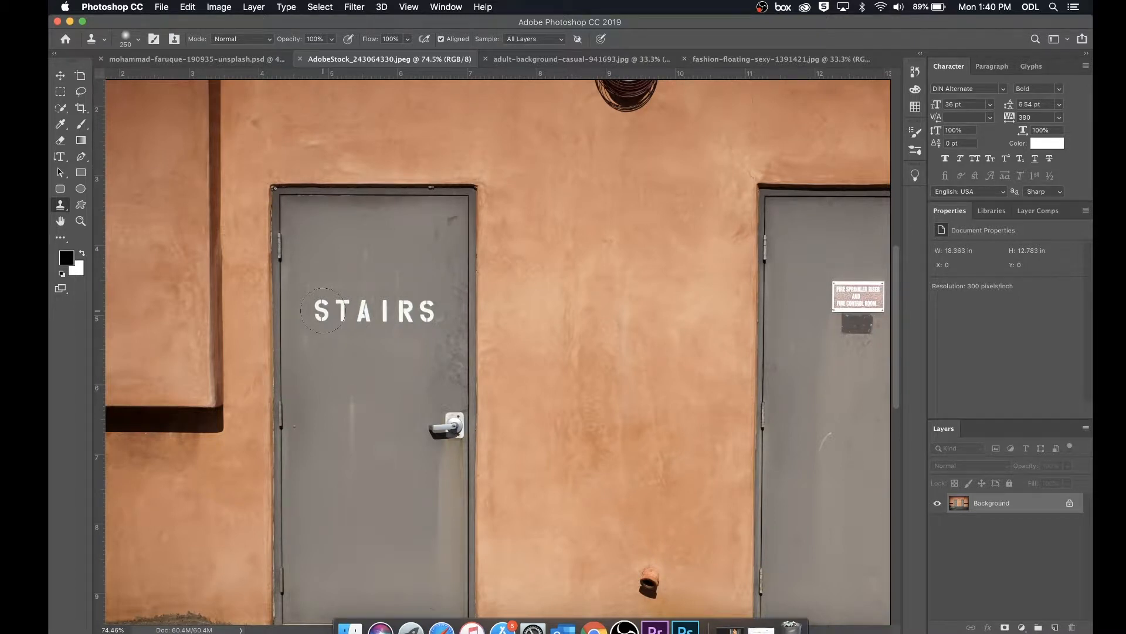
left_click(318, 382, "alt")
left_click(315, 384, "alt")
left_click_drag(319, 322, 318, 309)
mouse_move(321, 310)
left_mouse_down()
mouse_move(427, 310)
mouse_move(383, 311)
mouse_move(410, 309)
mouse_move(391, 304)
left_mouse_up()
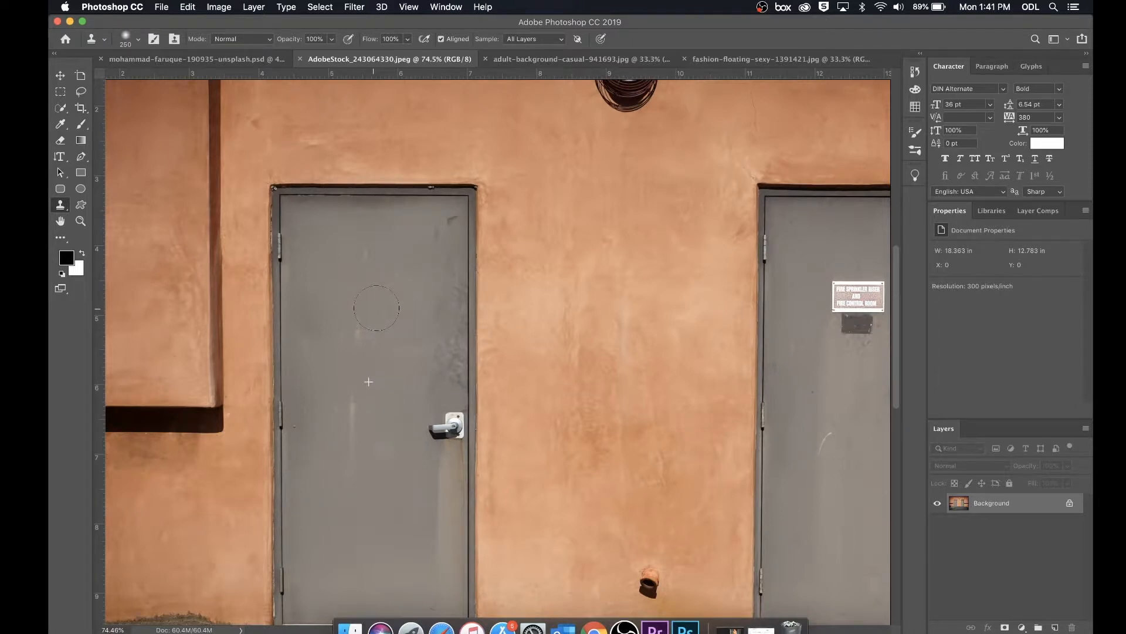
- Try to cover the upper right corner of the left door with wall texture cloned from between the doors
scroll(473, 338, "down", 2)
left_click(585, 284, "alt")
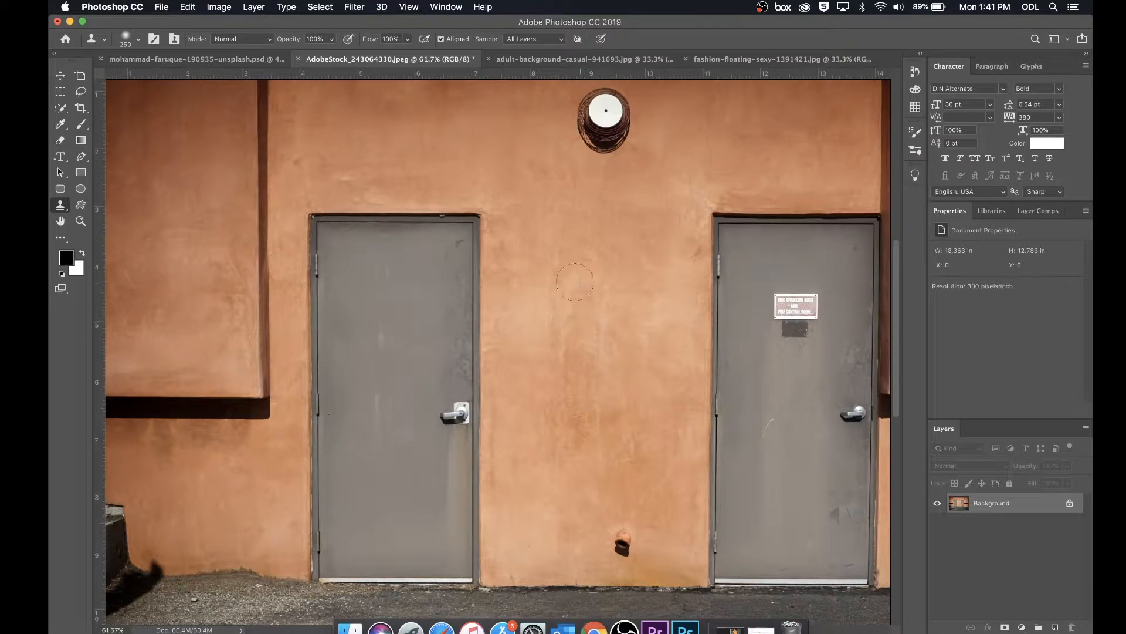
mouse_move(463, 267)
left_mouse_down()
mouse_move(453, 236)
mouse_move(473, 214)
mouse_move(475, 236)
mouse_move(463, 217)
mouse_move(474, 246)
left_mouse_up()
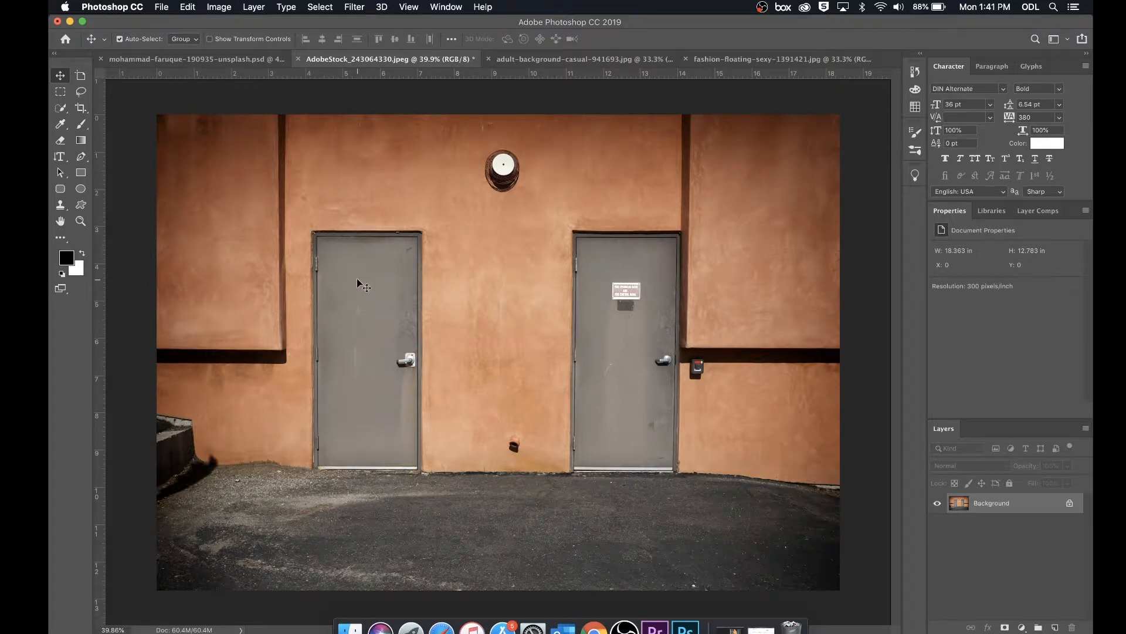
- Select the entire left door with the Quick Selection tool
key("w")
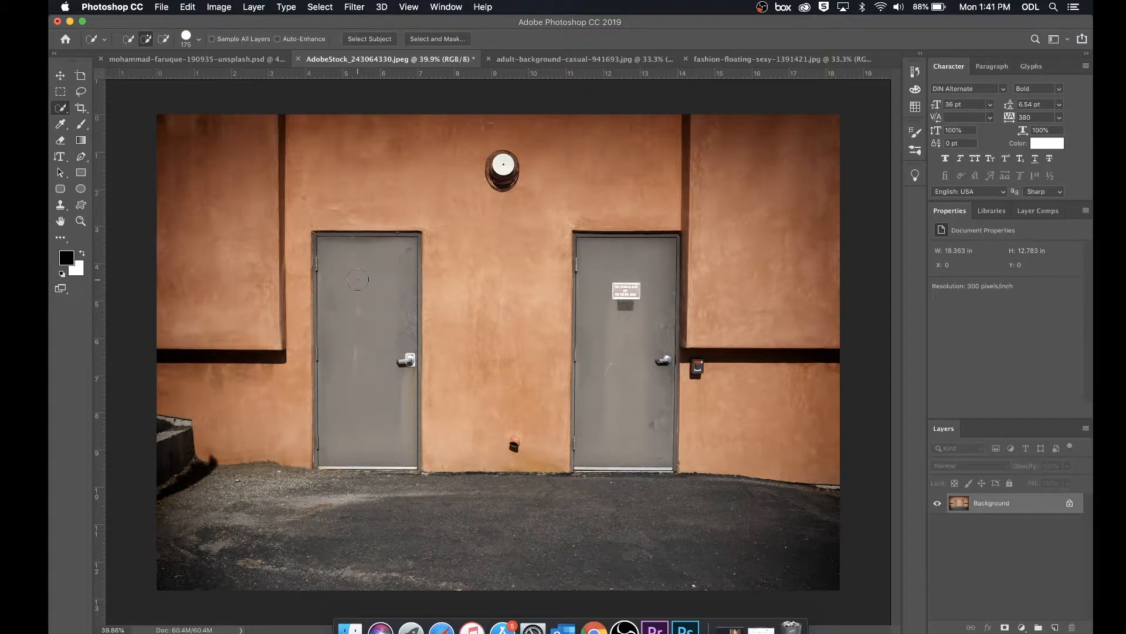
left_click_drag(343, 249, 388, 268)
key("v")
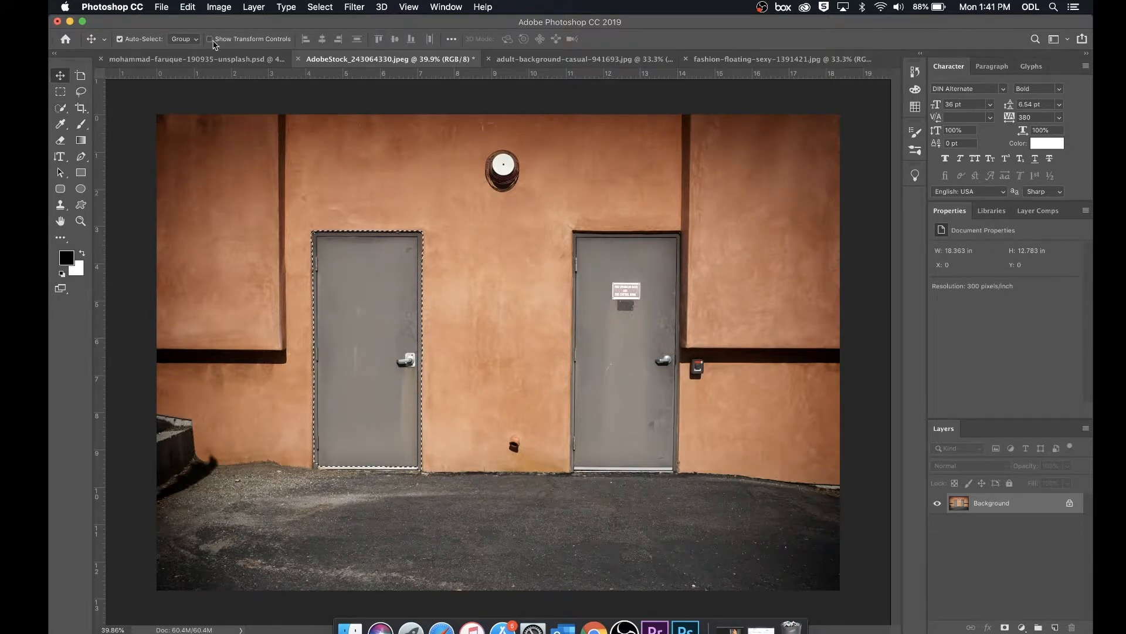
- Open Content-Aware Fill for the selected door and extend the selection with the Lasso around its left, top and right frame edges
left_click(190, 7)
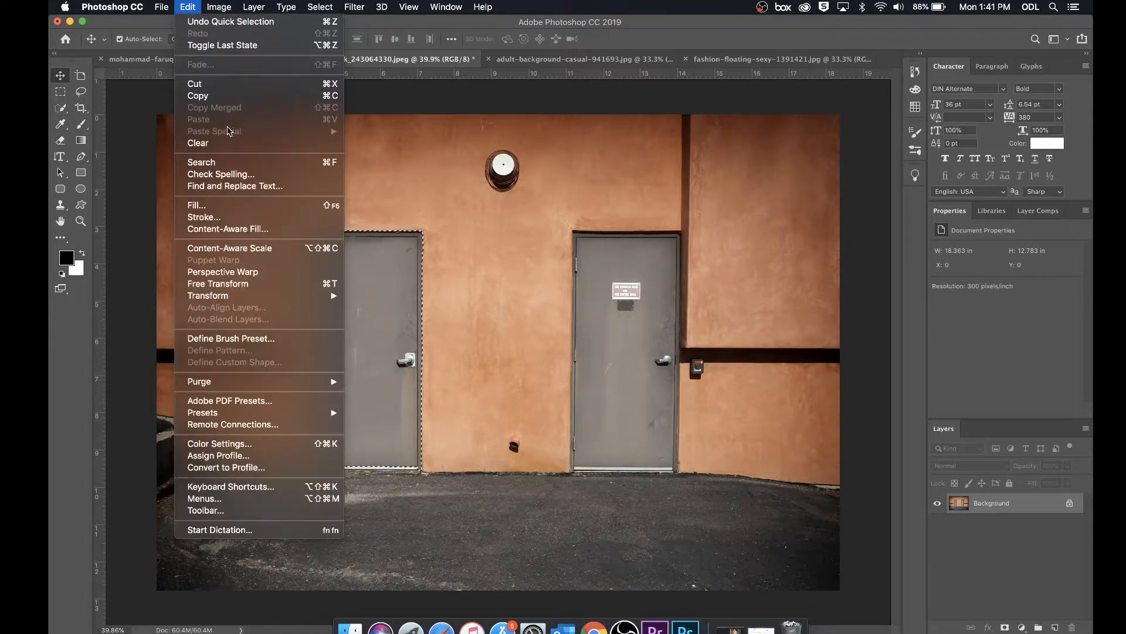
left_click(234, 230)
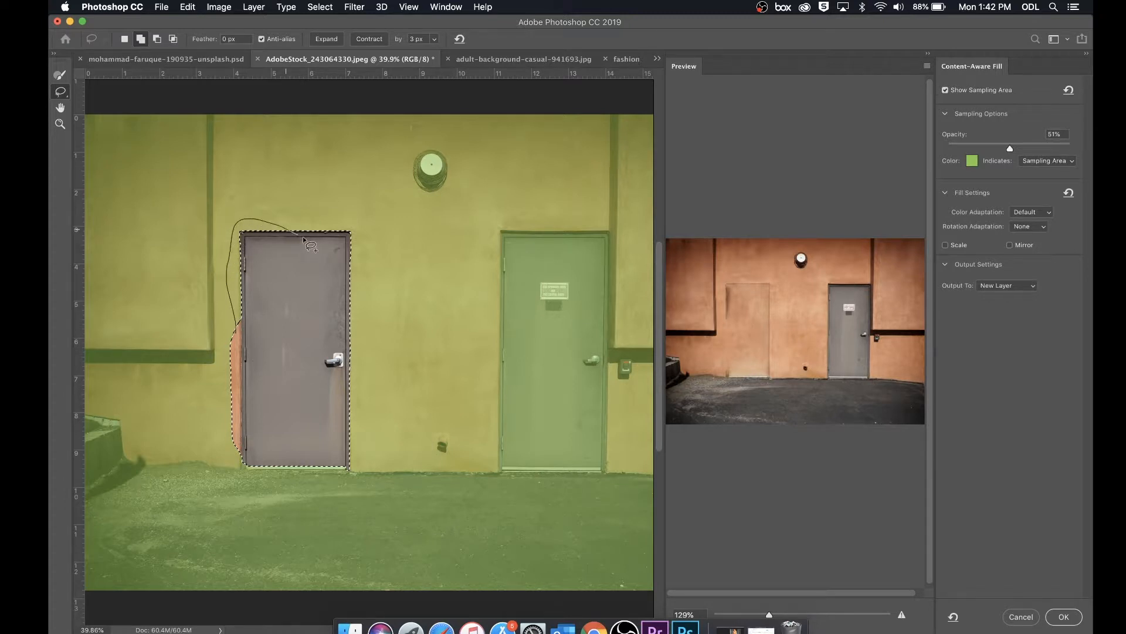
left_click_drag(303, 238, 306, 240)
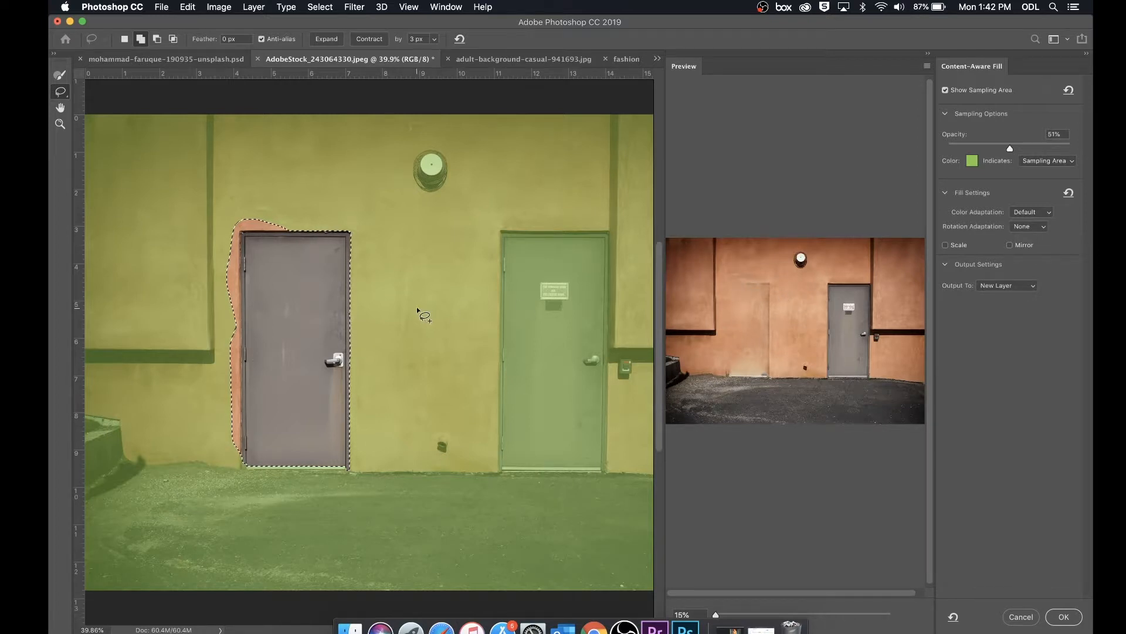
mouse_move(279, 234)
left_mouse_down()
mouse_move(338, 224)
mouse_move(370, 305)
mouse_move(339, 422)
mouse_move(365, 439)
mouse_move(343, 473)
left_mouse_up()
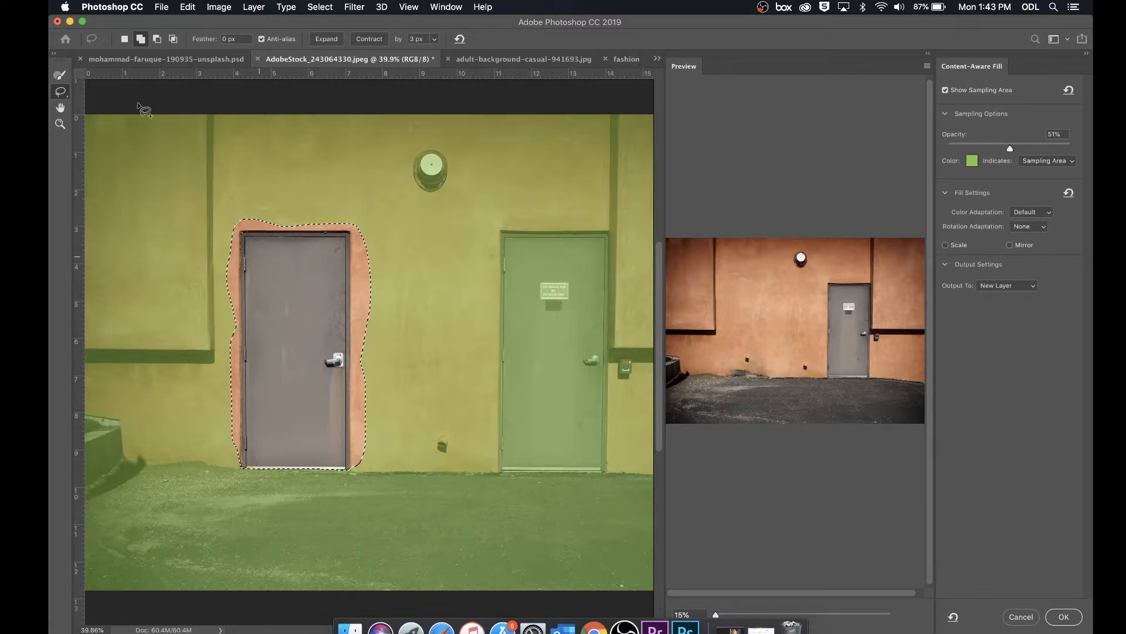
- Exclude the small wall pipe from the fill's sampling area with a 250 px Sampling Brush
left_click(57, 79)
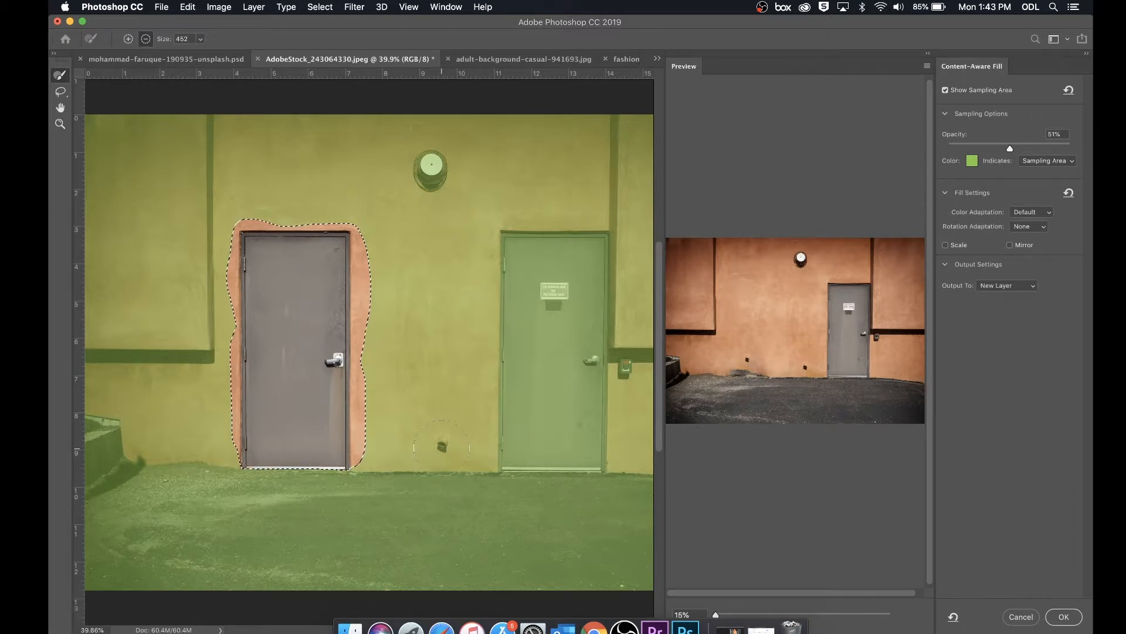
key("bracketleft")
key("bracketleft")
key("bracketleft")
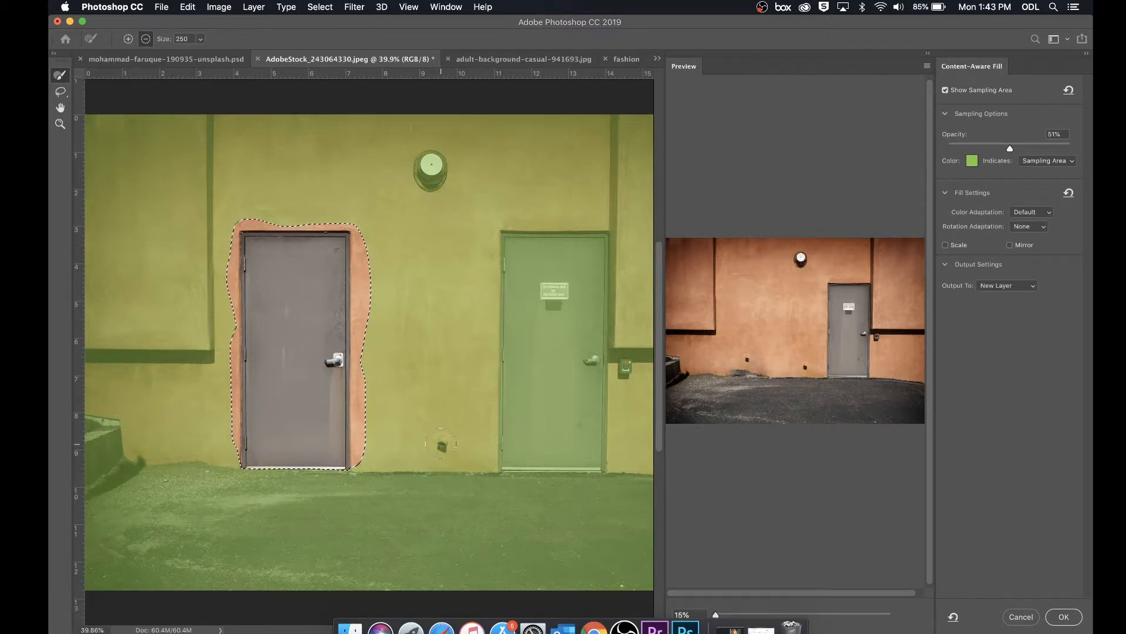
left_click(441, 444)
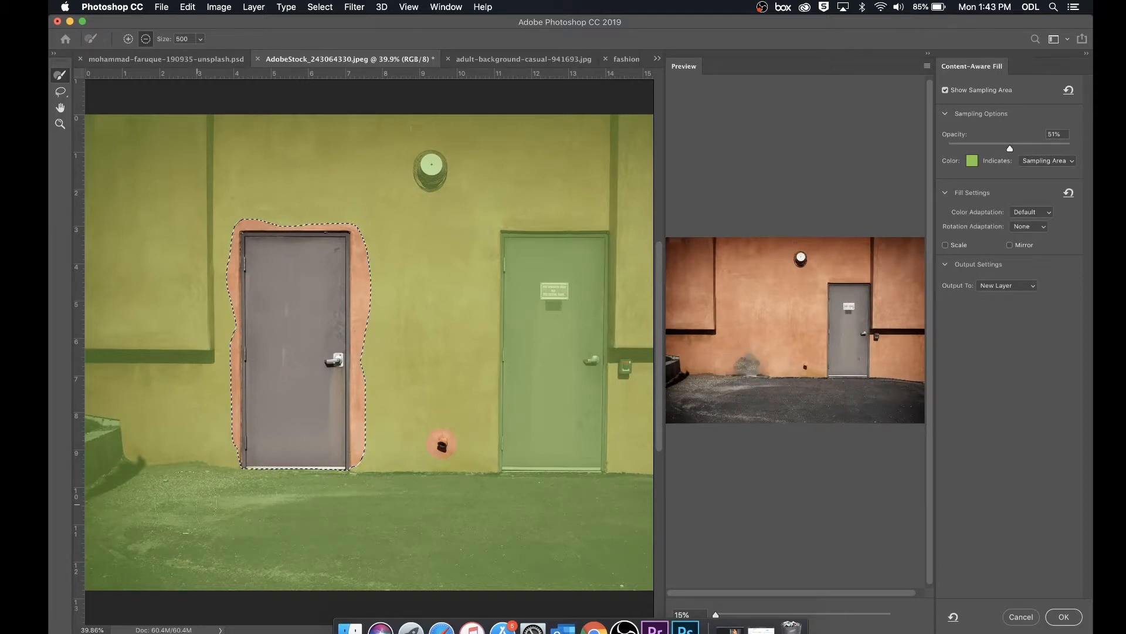
- Exclude the asphalt and the right door from the sampling area with a 500 px brush and output the fill to a new layer
mouse_move(109, 496)
left_mouse_down()
mouse_move(352, 509)
mouse_move(461, 496)
mouse_move(630, 499)
mouse_move(630, 563)
mouse_move(320, 556)
left_mouse_up()
mouse_move(197, 555)
left_mouse_down()
mouse_move(73, 564)
mouse_move(161, 532)
mouse_move(93, 527)
mouse_move(147, 560)
mouse_move(318, 578)
mouse_move(625, 565)
mouse_move(583, 540)
mouse_move(455, 551)
left_mouse_up()
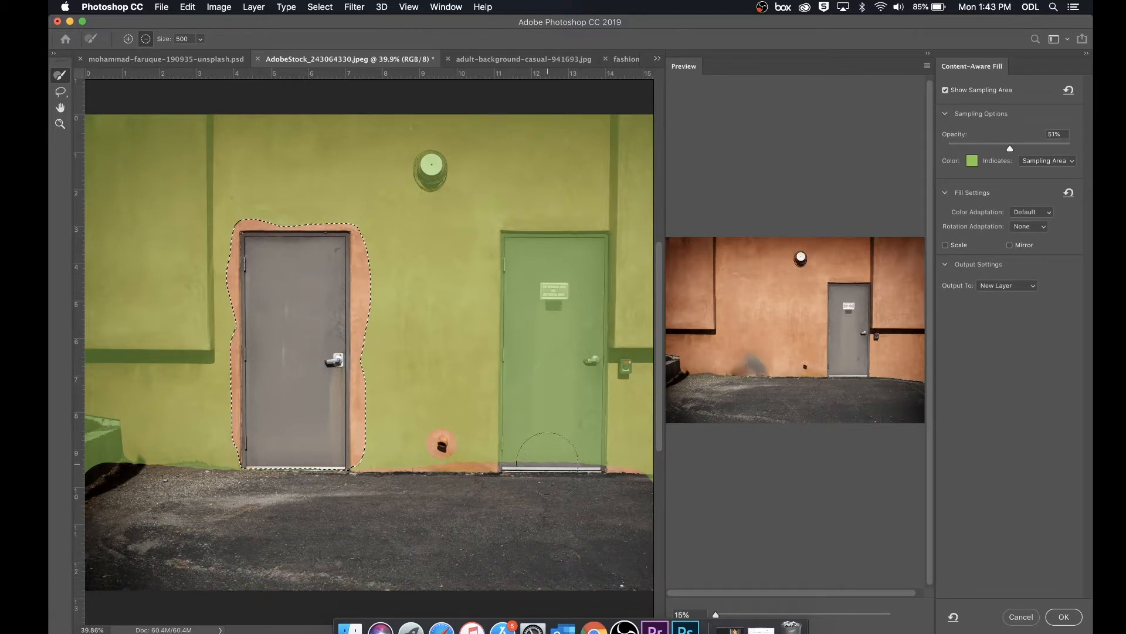
mouse_move(547, 463)
left_mouse_down()
mouse_move(525, 241)
mouse_move(527, 252)
mouse_move(590, 260)
mouse_move(580, 319)
mouse_move(606, 519)
mouse_move(552, 363)
mouse_move(546, 271)
left_mouse_up()
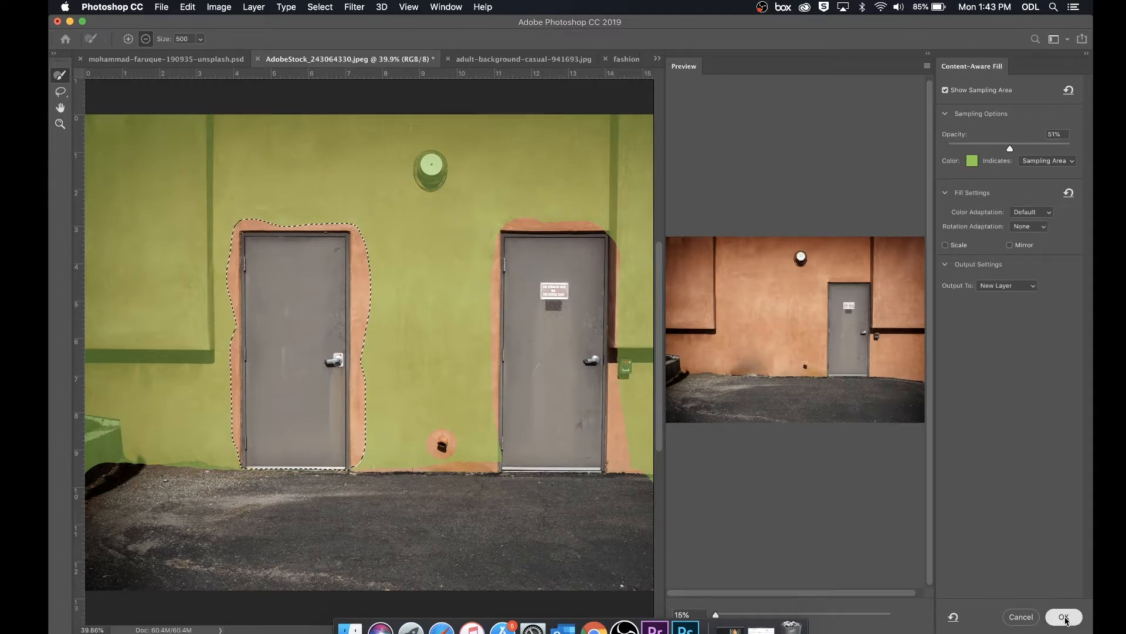
left_click(1064, 617)
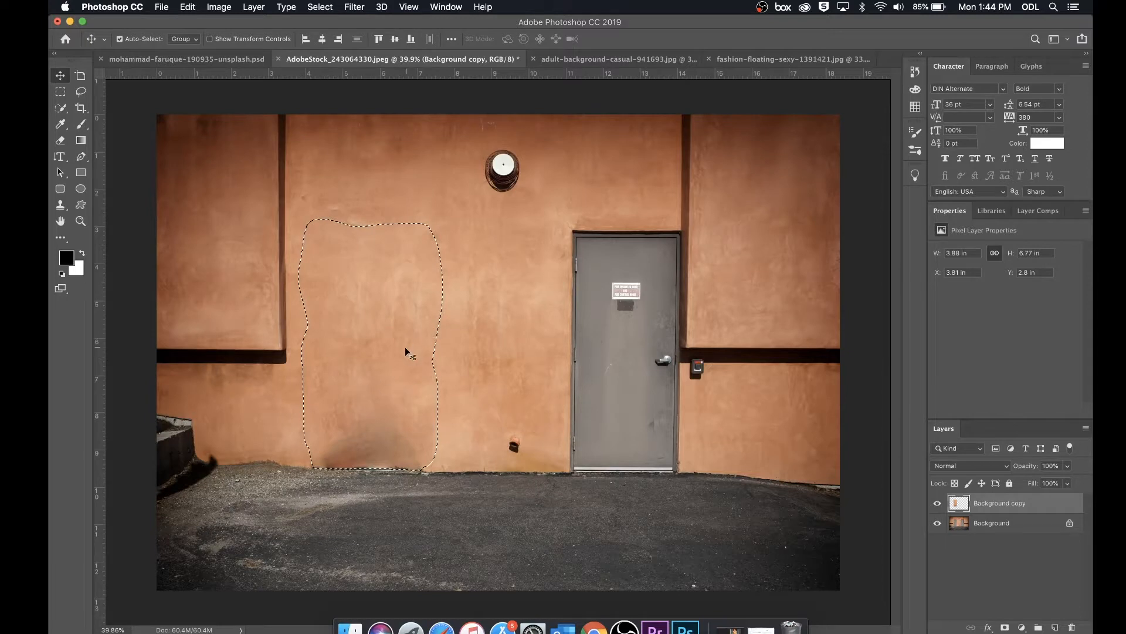
- Deselect the filled area and clone clean wall and ground edge over the dark smudge at the wall's base with a 400 px Clone Stamp
key("super+d")
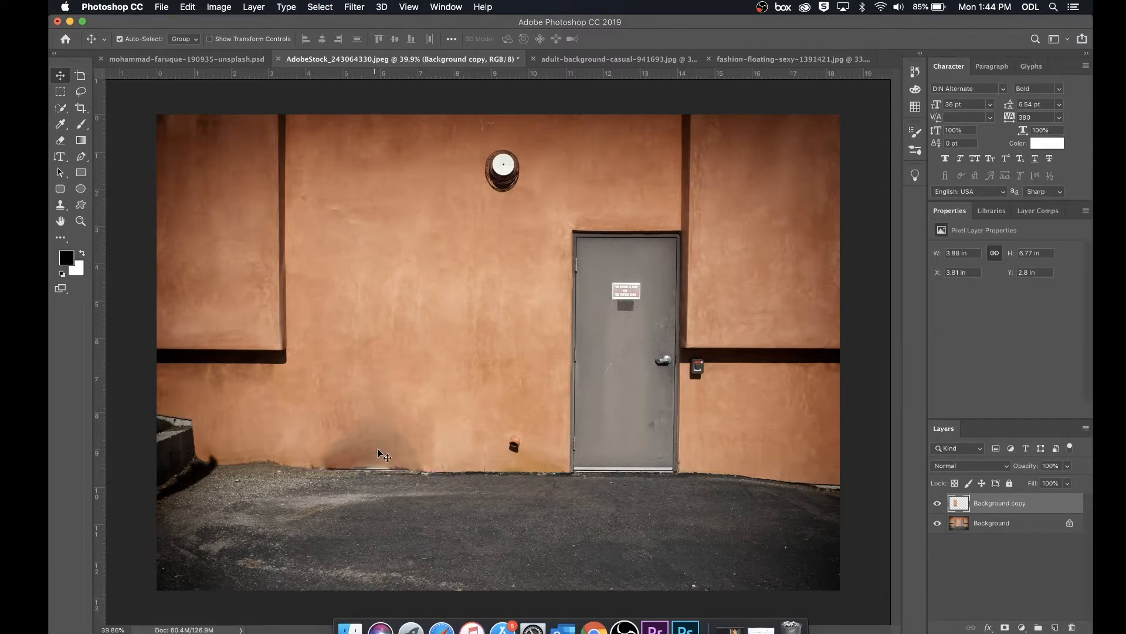
key("s")
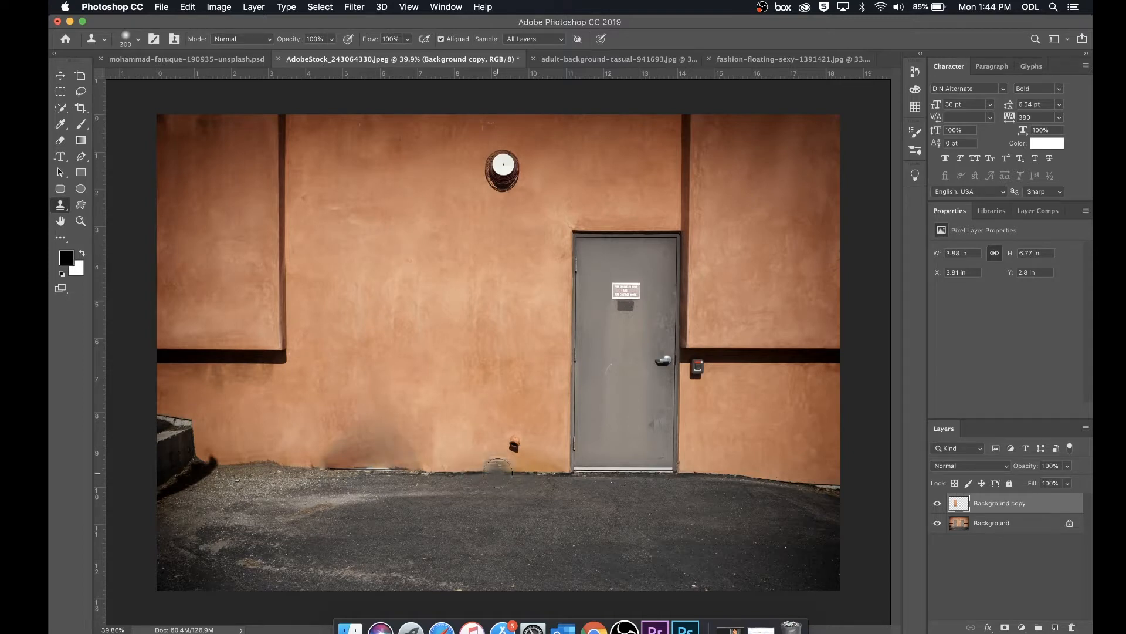
key("bracketright")
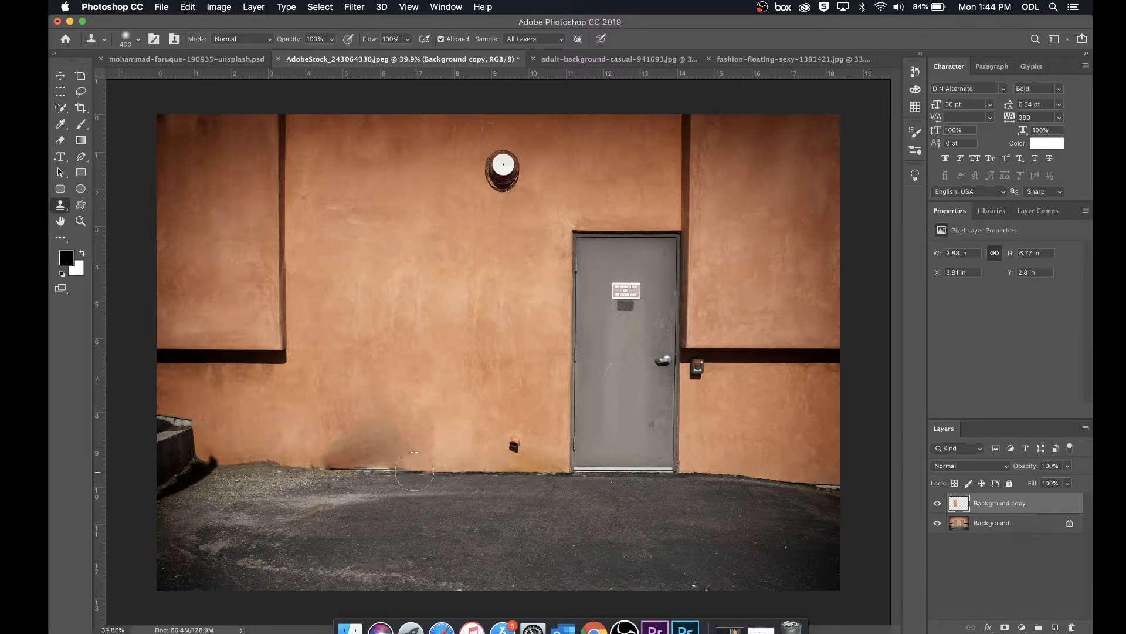
mouse_move(414, 471)
left_mouse_down()
mouse_move(331, 460)
mouse_move(349, 439)
mouse_move(423, 439)
left_mouse_up()
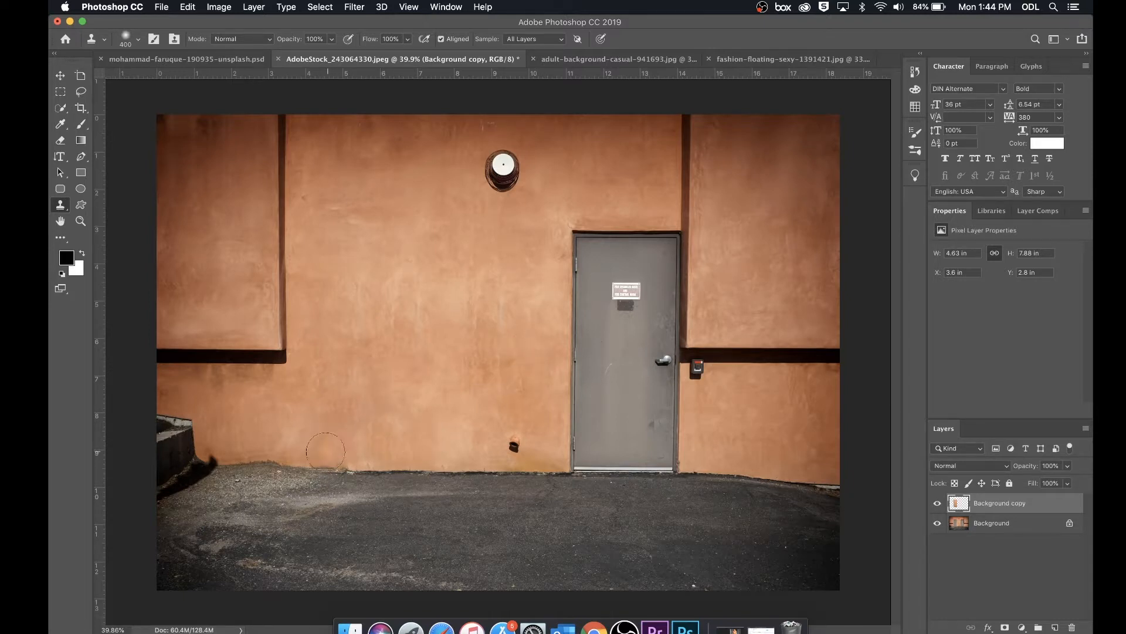
left_click_drag(333, 447, 337, 449)
key("v")
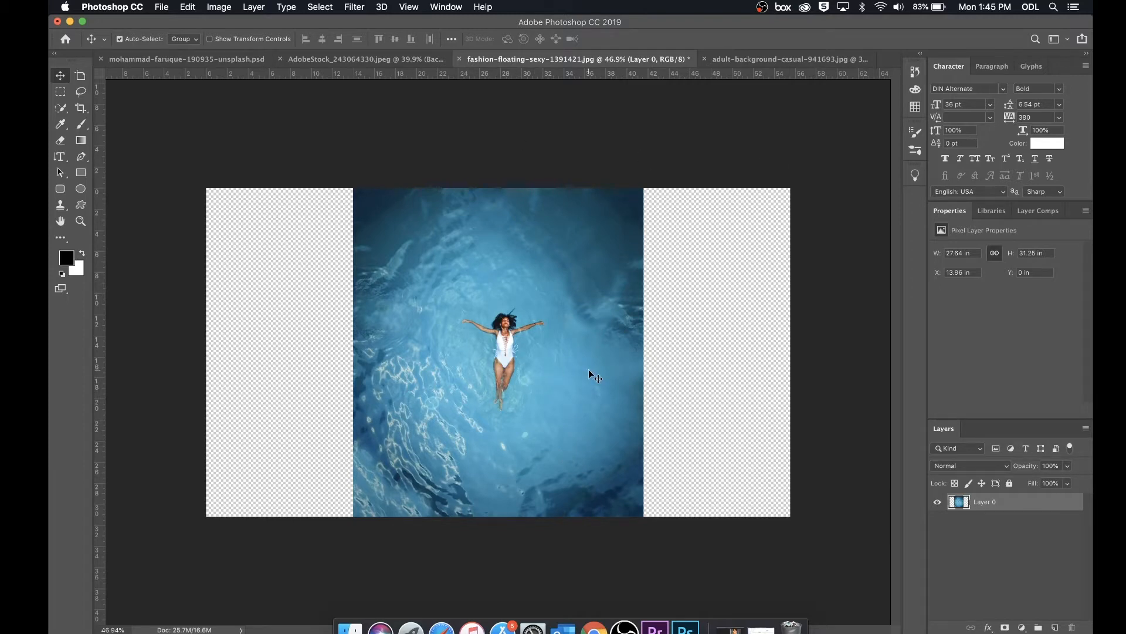
key("super+t")
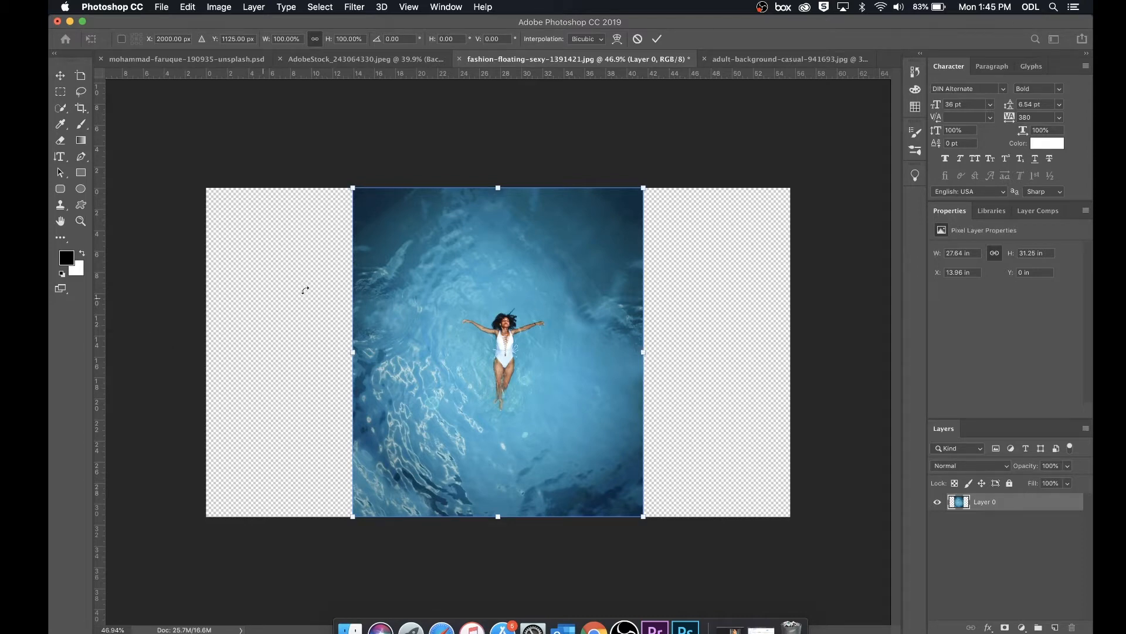
left_click_drag(643, 354, 791, 351)
left_click_drag(356, 352, 205, 351)
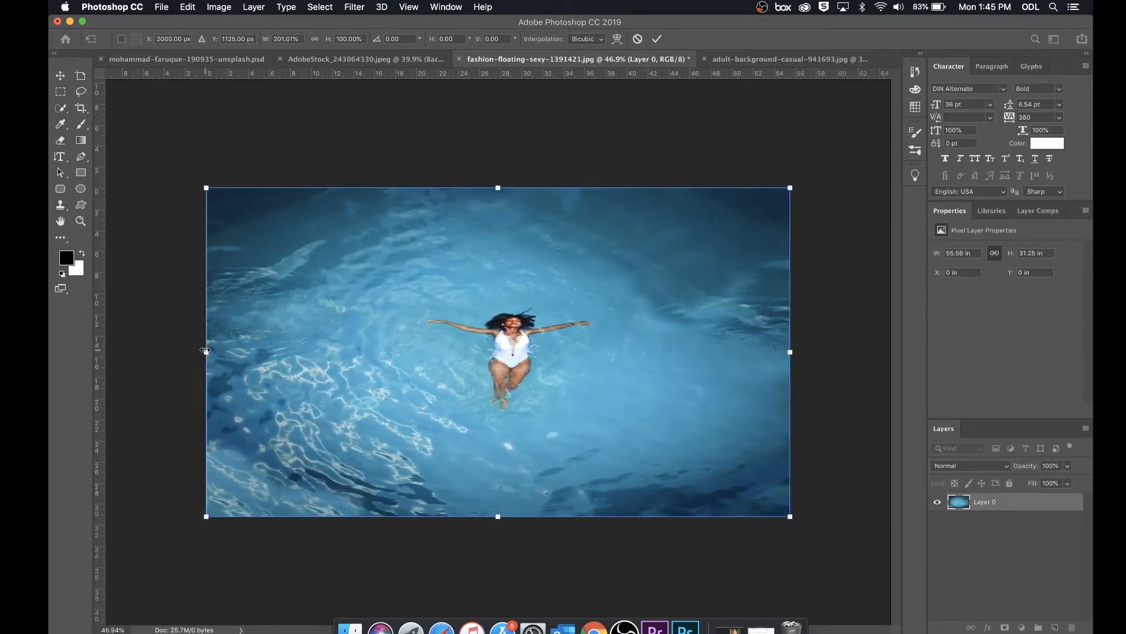
key("Escape")
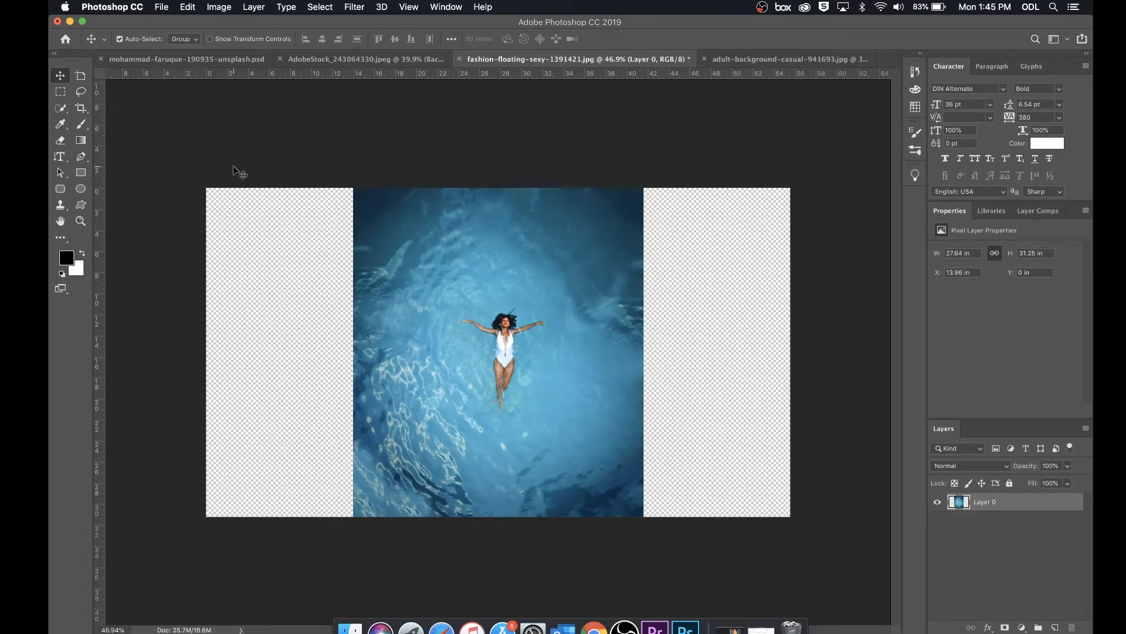
- Marquee-select the water right of the woman, stretch it to the right canvas edge with Content-Aware Scale at about 251% width, and deselect
key("m")
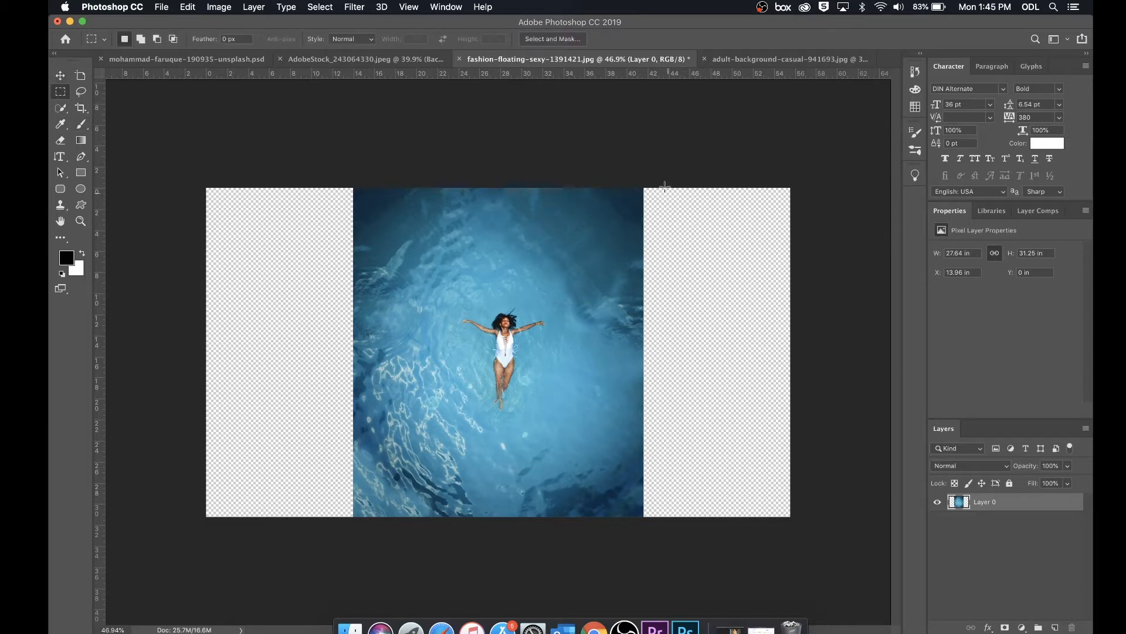
left_click_drag(657, 185, 547, 534)
key("v")
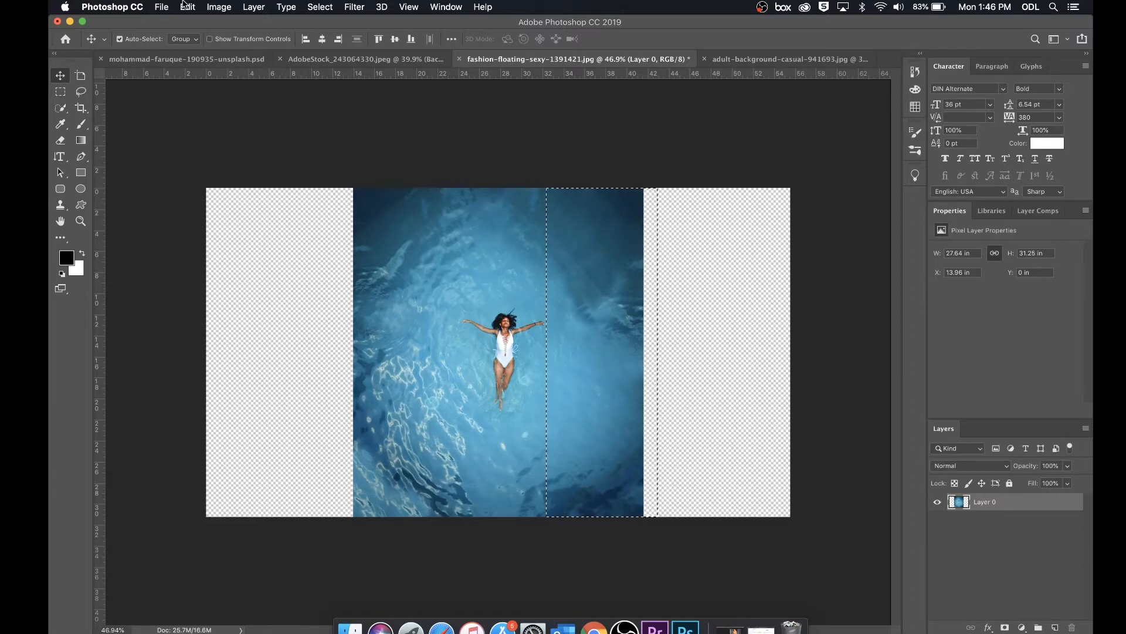
left_click(189, 7)
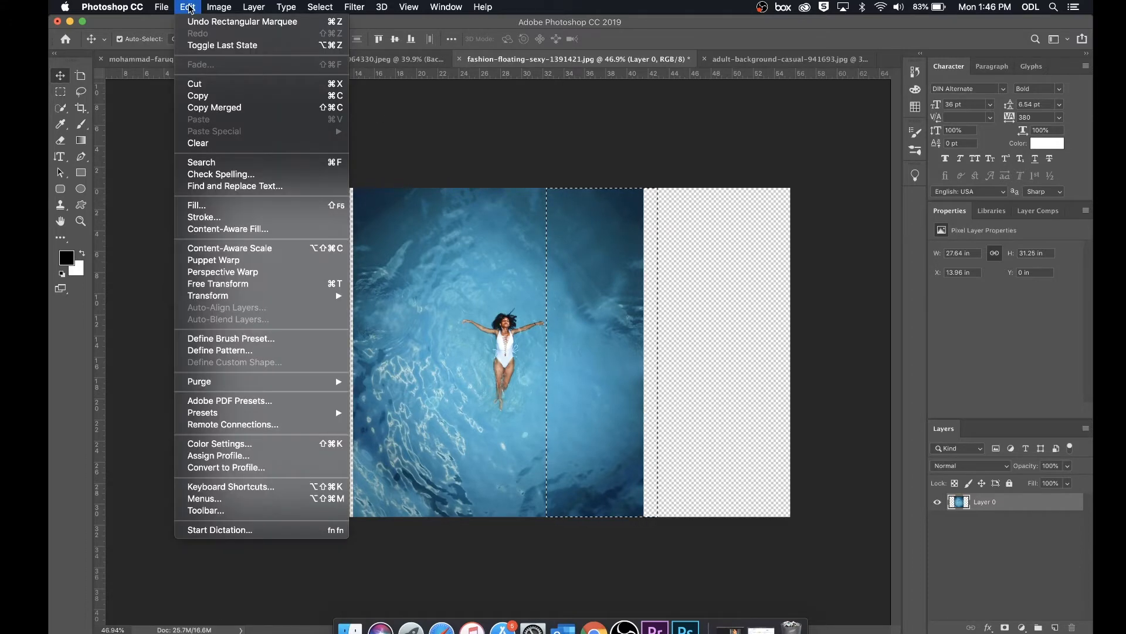
left_click(263, 250)
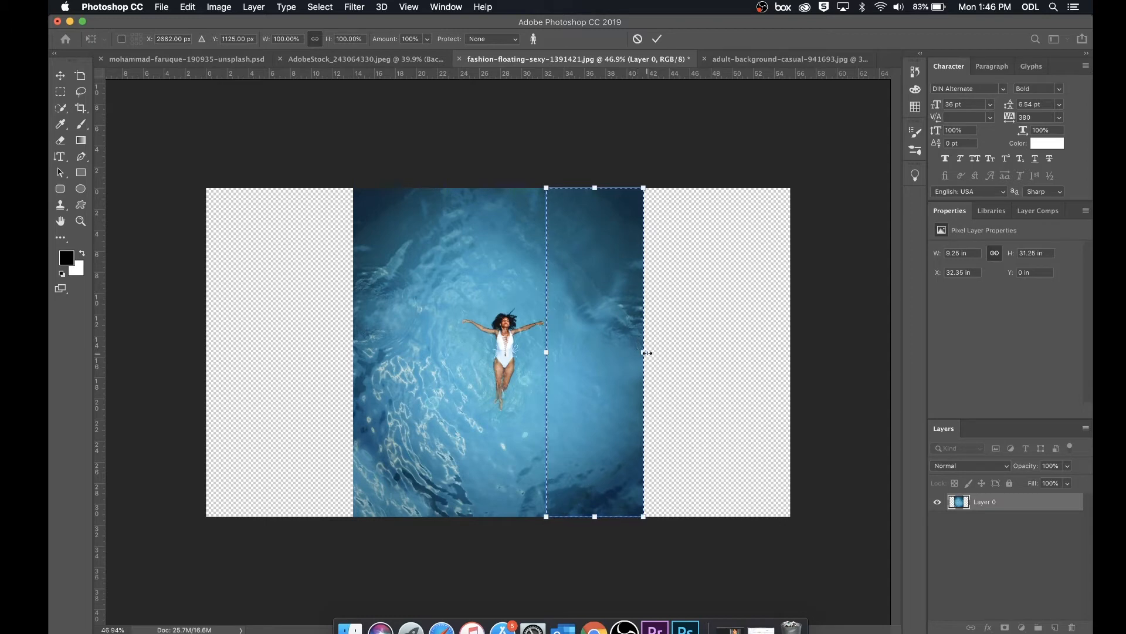
left_click_drag(645, 353, 792, 357)
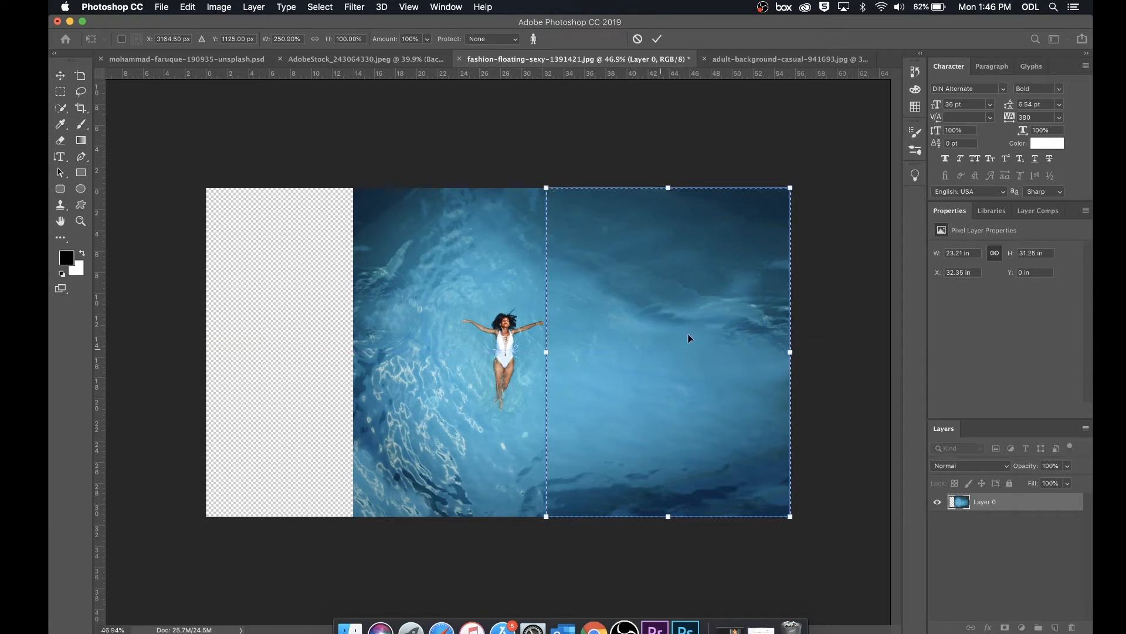
key("Return")
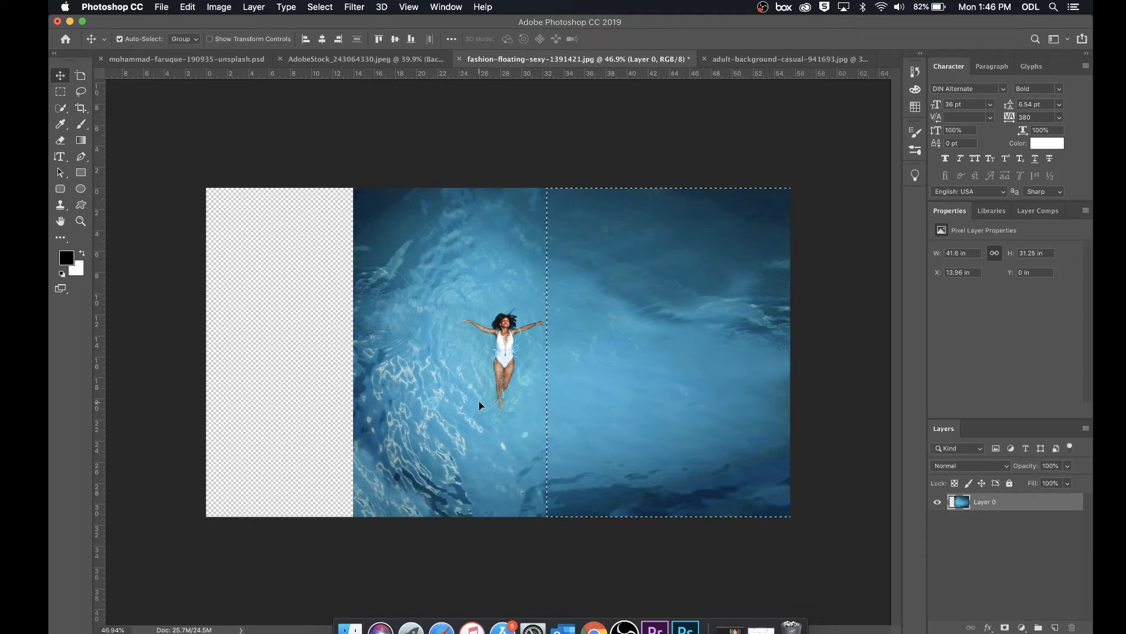
key("ctrl+d")
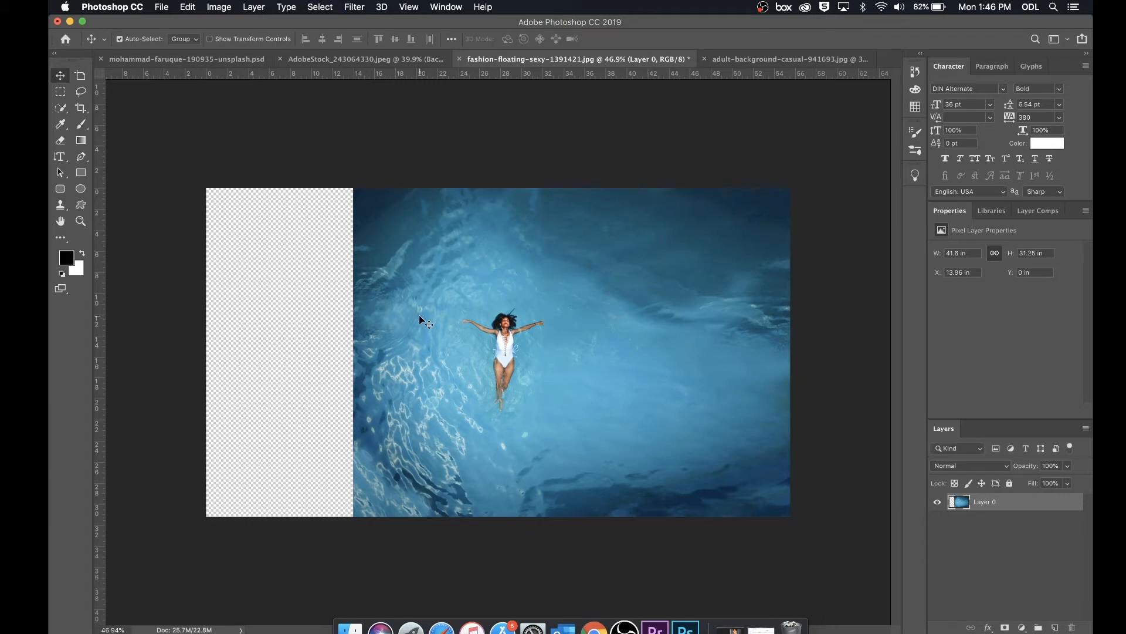
- Marquee-select the water left of the woman, stretch it to the left canvas edge with Content-Aware Scale, and deselect
key("m")
left_click_drag(309, 180, 459, 535)
left_click(189, 6)
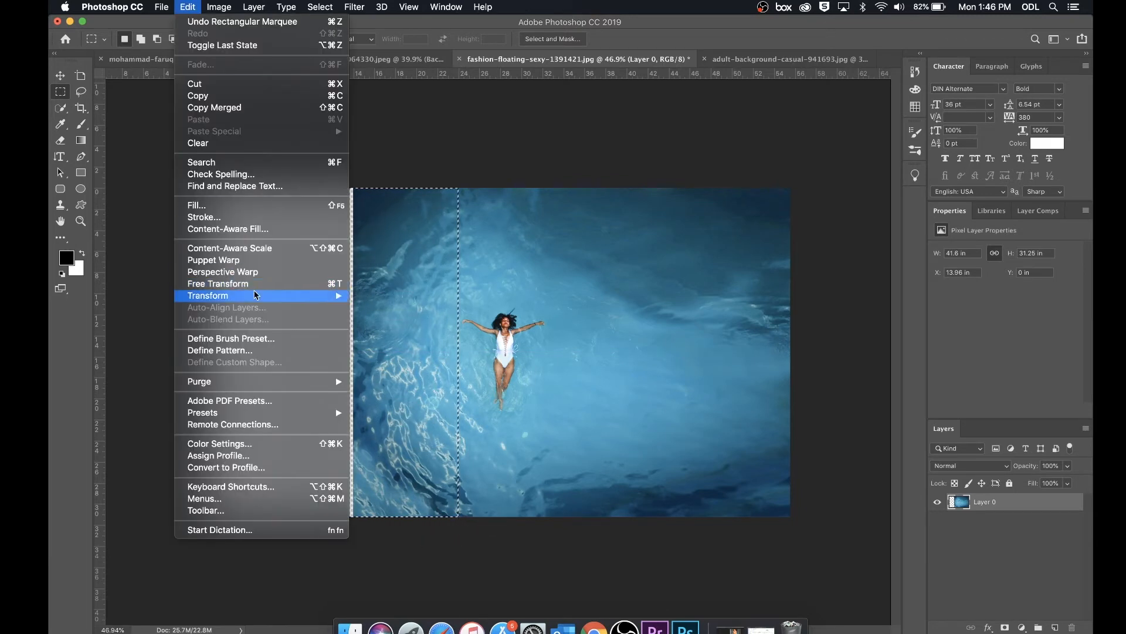
left_click(259, 248)
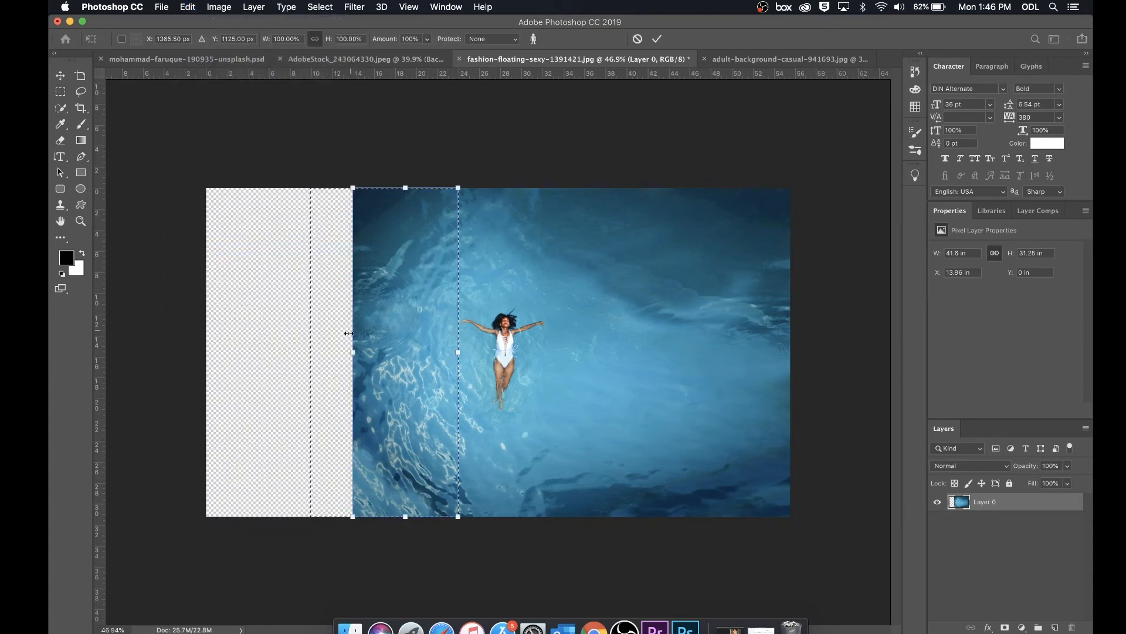
left_click_drag(351, 352, 207, 349)
key("Return")
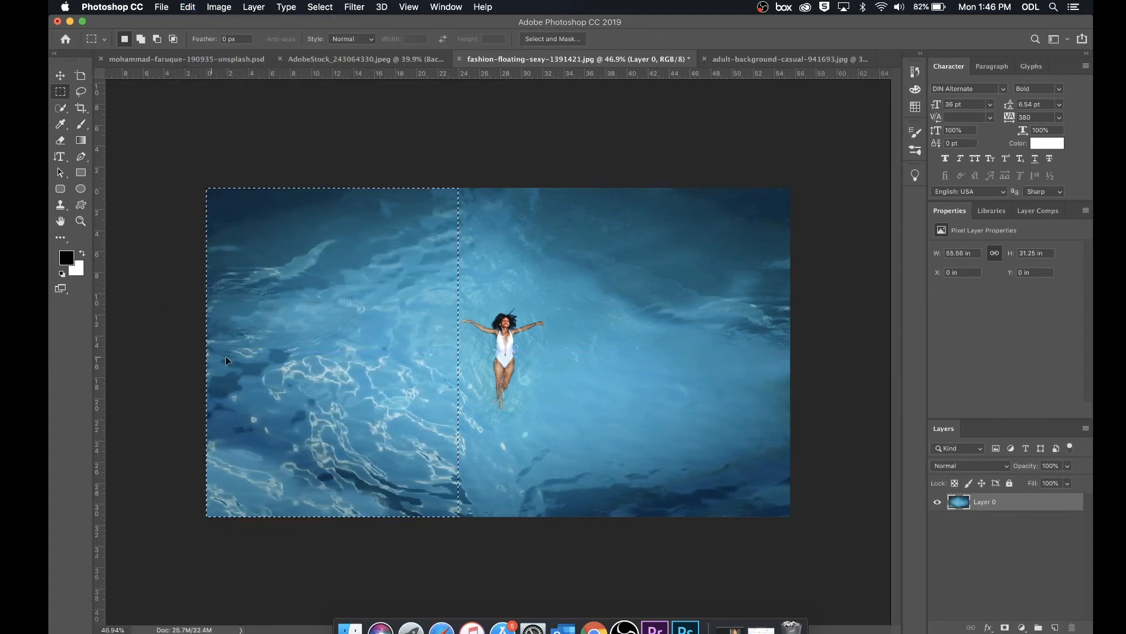
key("super+d")
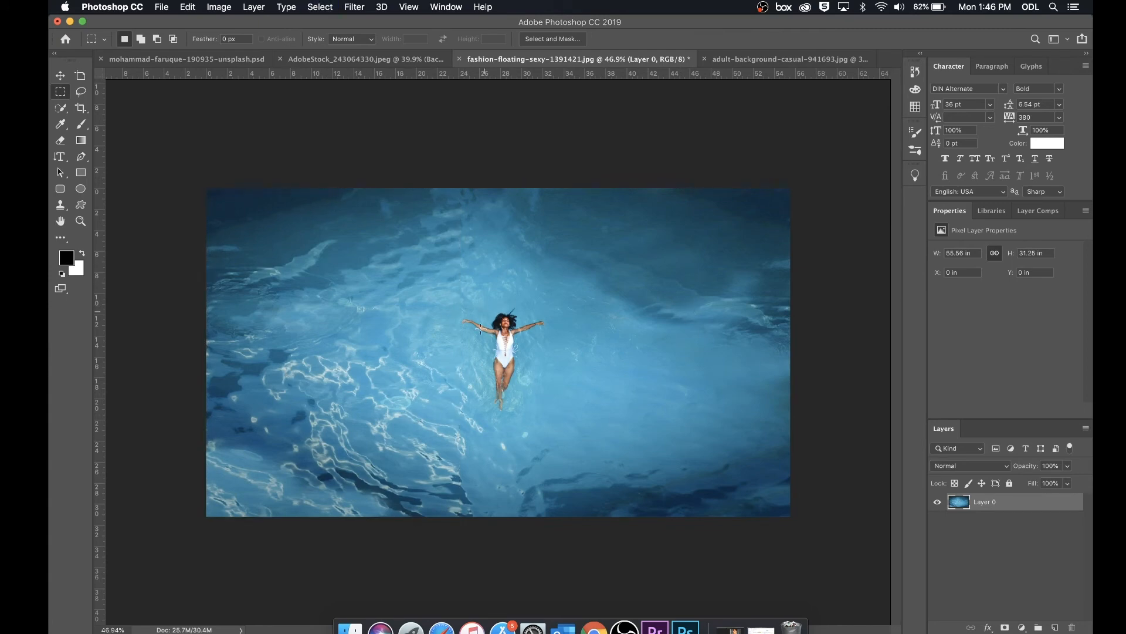
key("v")
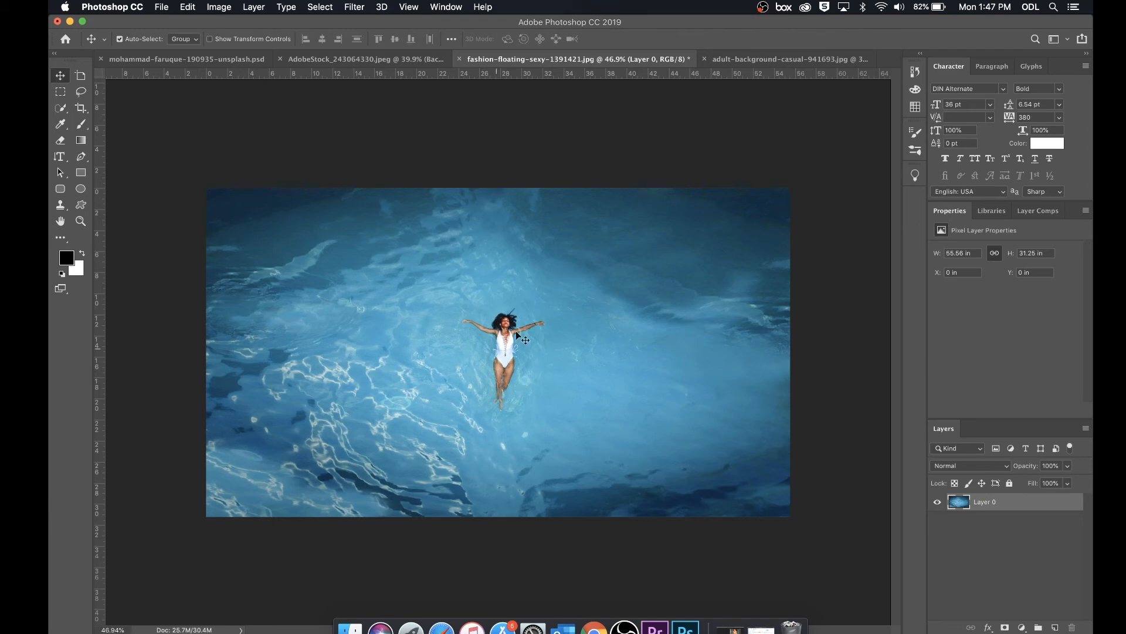